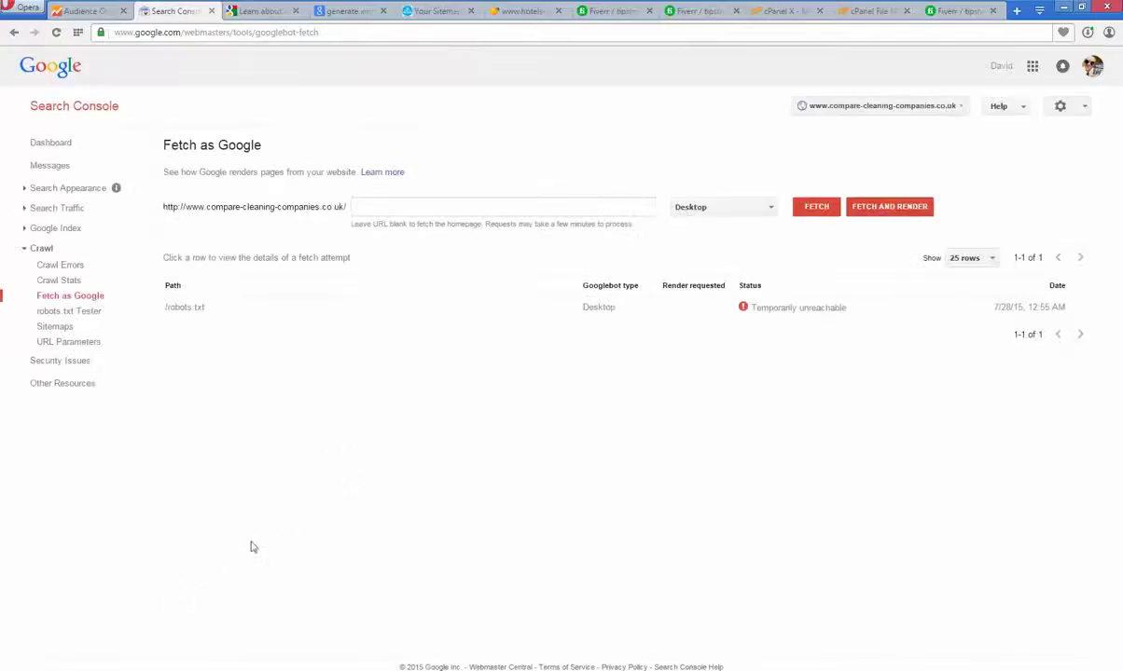
# Step: Review the /robots.txt fetch attempt and its status in Search Console, and open the help page about robots.txt files
pyautogui.moveTo(184, 307); pyautogui.dragTo(676, 308)
pyautogui.click(646, 341)
pyautogui.click(156, 36)
pyautogui.click(436, 411)
pyautogui.doubleClick(815, 308)
pyautogui.click(853, 314)
pyautogui.click(455, 13)
pyautogui.click(248, 13)
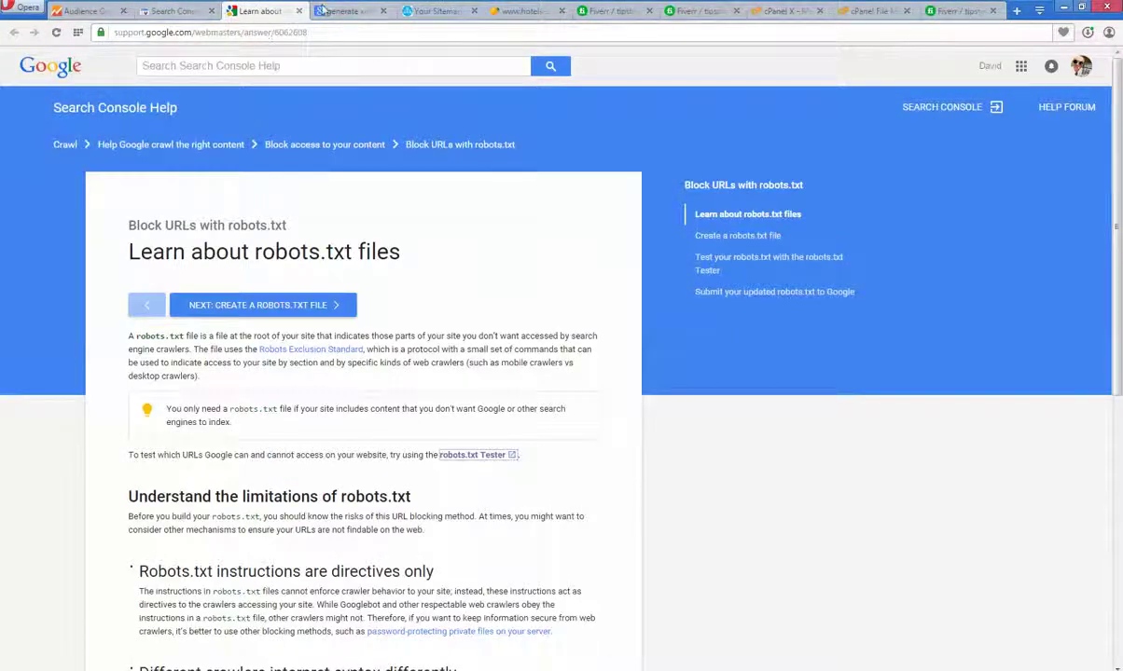
# Step: Review the Google results for "generate xml sitemap" and highlight the address of the xml-sitemaps.com result
pyautogui.click(332, 11)
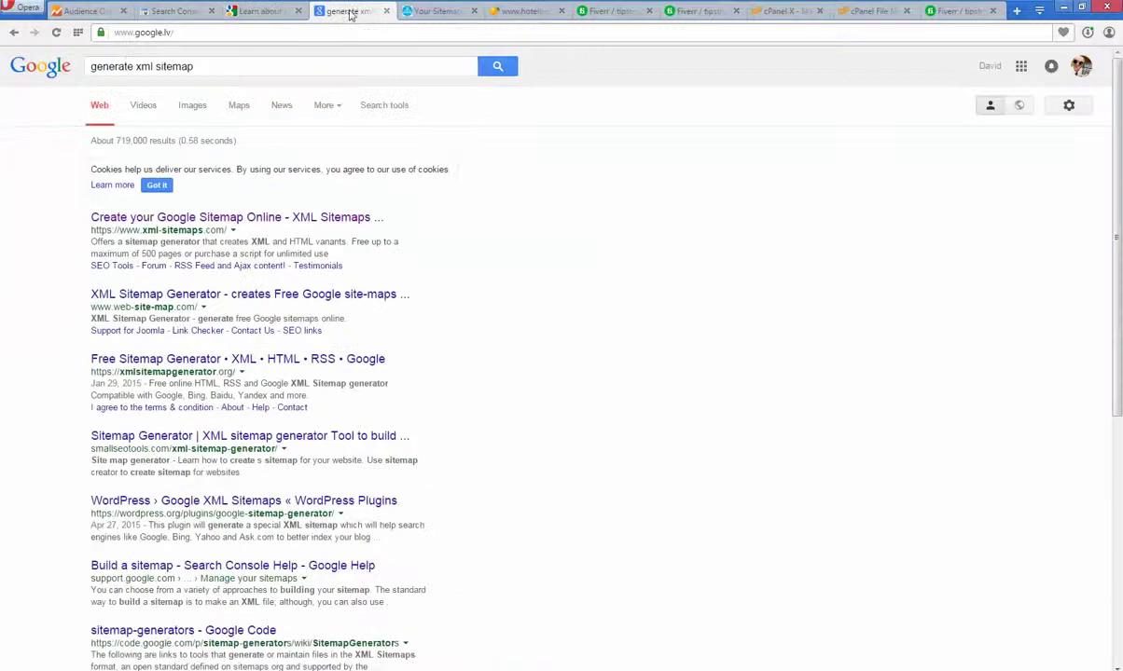
pyautogui.tripleClick(228, 67)
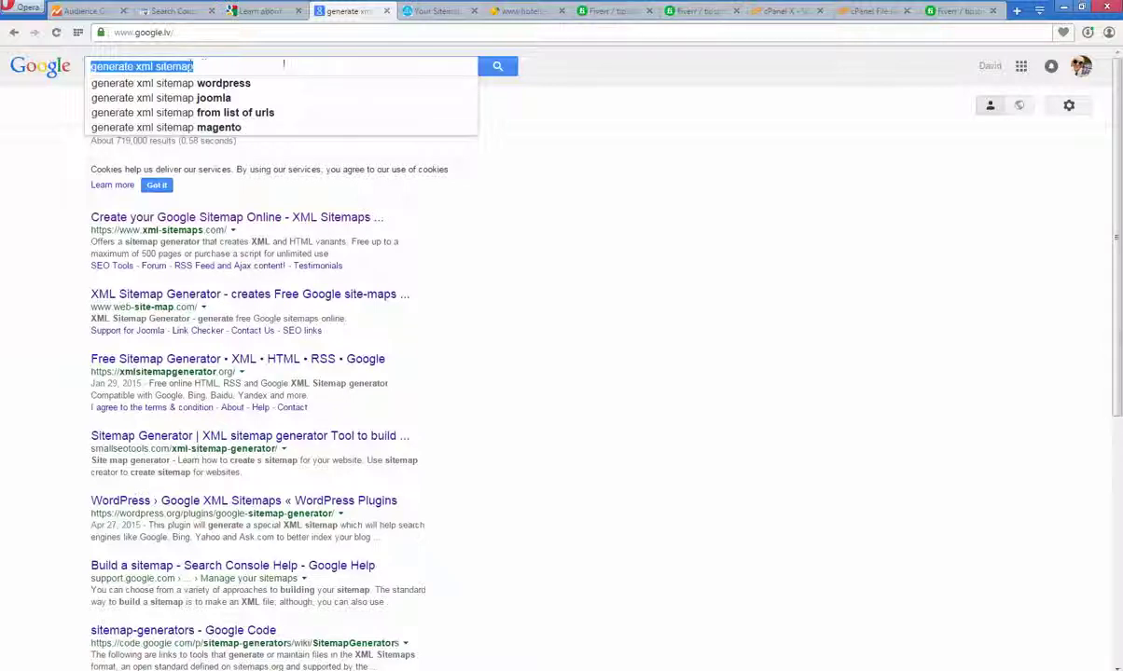
pyautogui.click(764, 175)
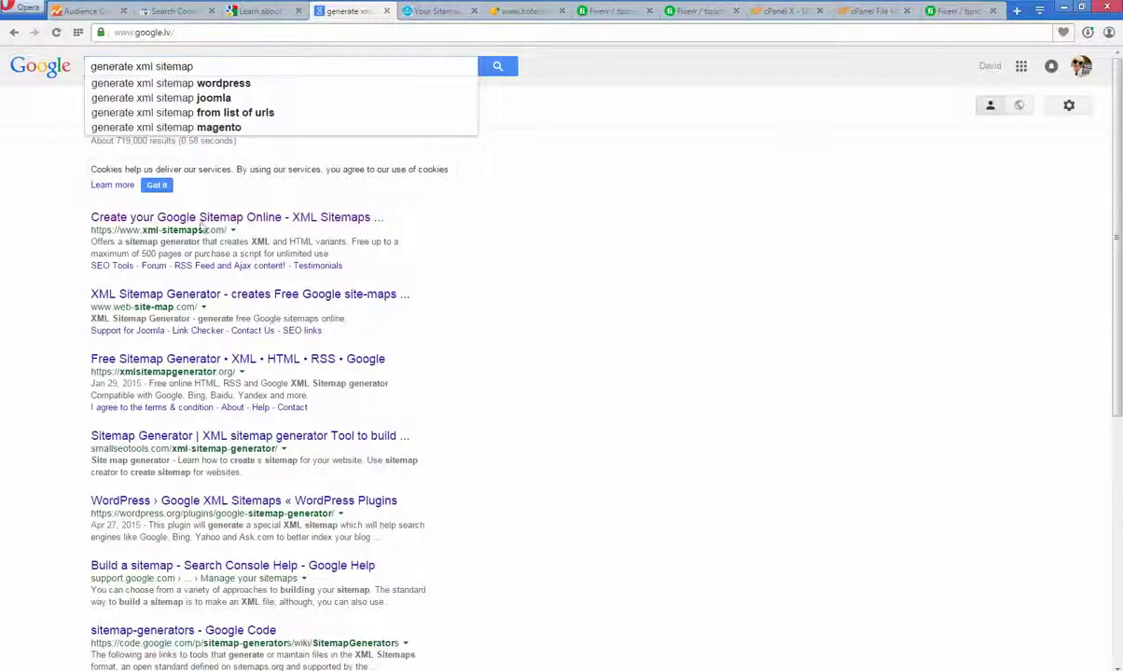
pyautogui.moveTo(226, 230); pyautogui.dragTo(94, 230)
# Step: Examine the XML-Sitemaps.com page with the instructions and download links for the generated compare-cleaning-companies.co.uk sitemap
pyautogui.click(443, 11)
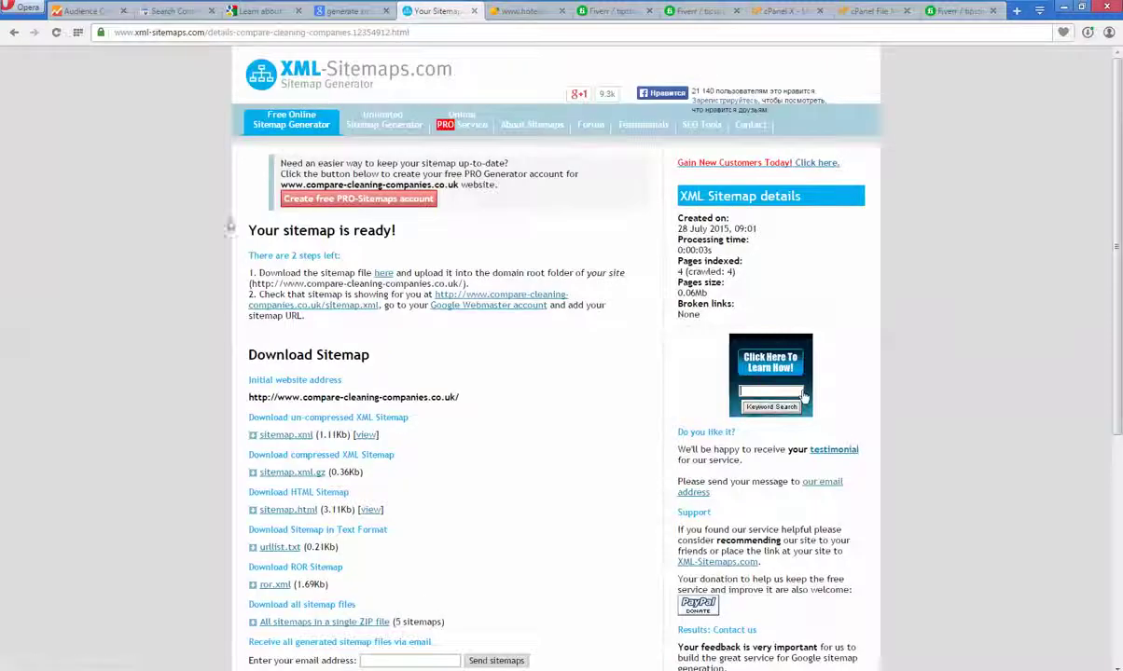
pyautogui.scroll(-2, 316, 190)
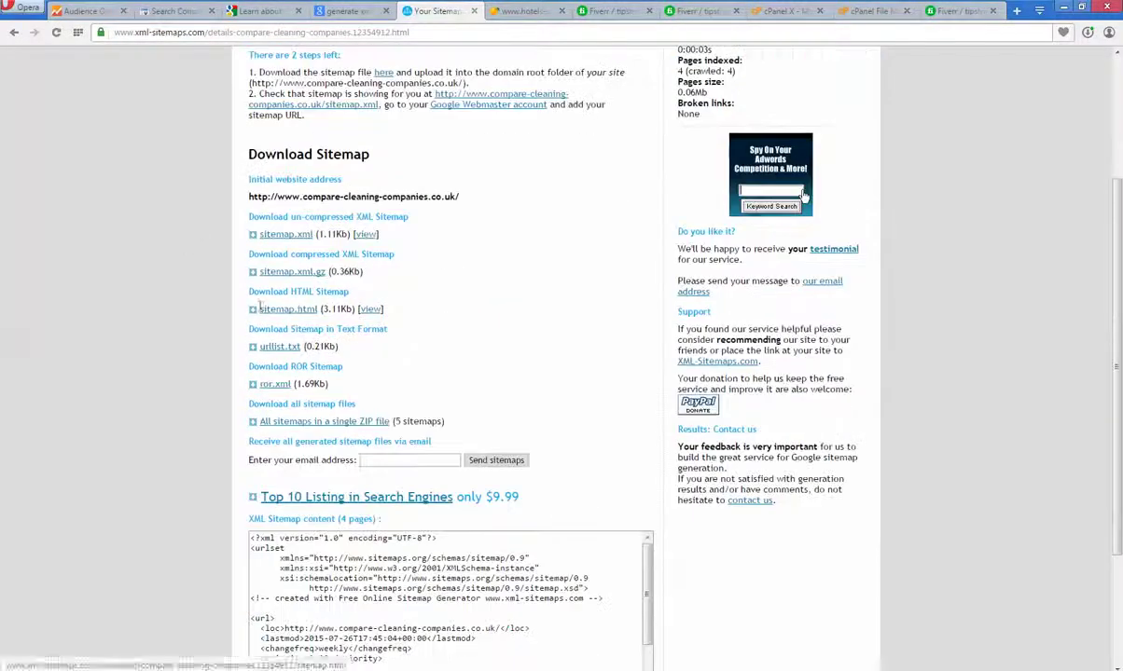
pyautogui.scroll(2, 182, 345)
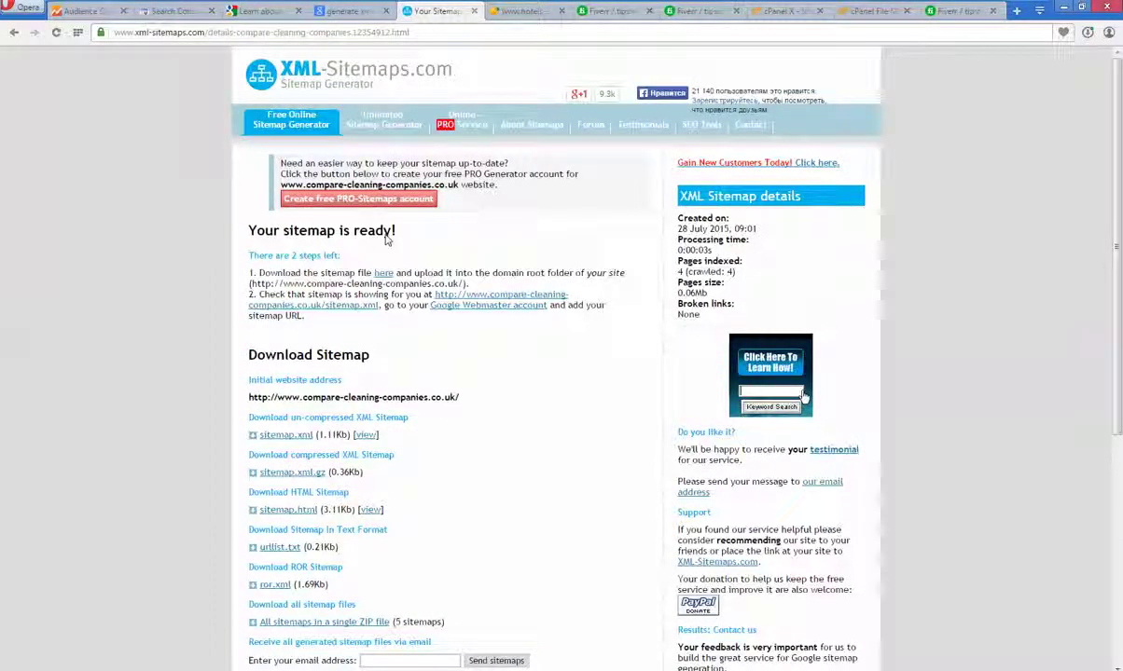
# Step: Show the downloaded sitemap.xml in its folder, place the file on the desktop, and minimize the browser and folder windows
pyautogui.click(1087, 33)
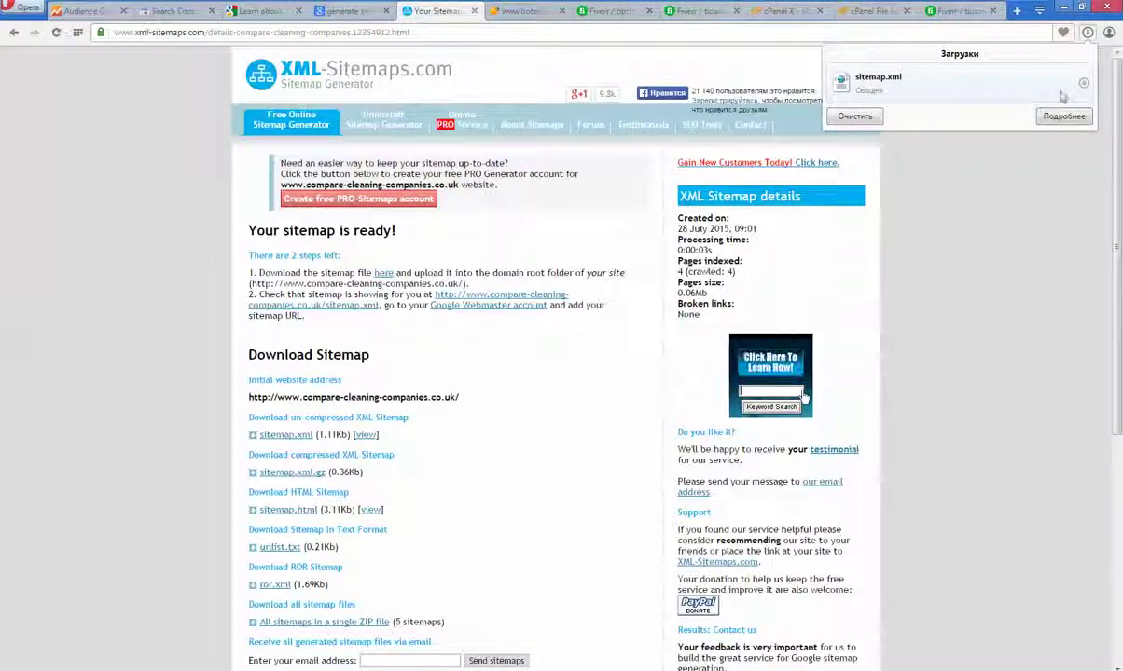
pyautogui.click(1088, 34)
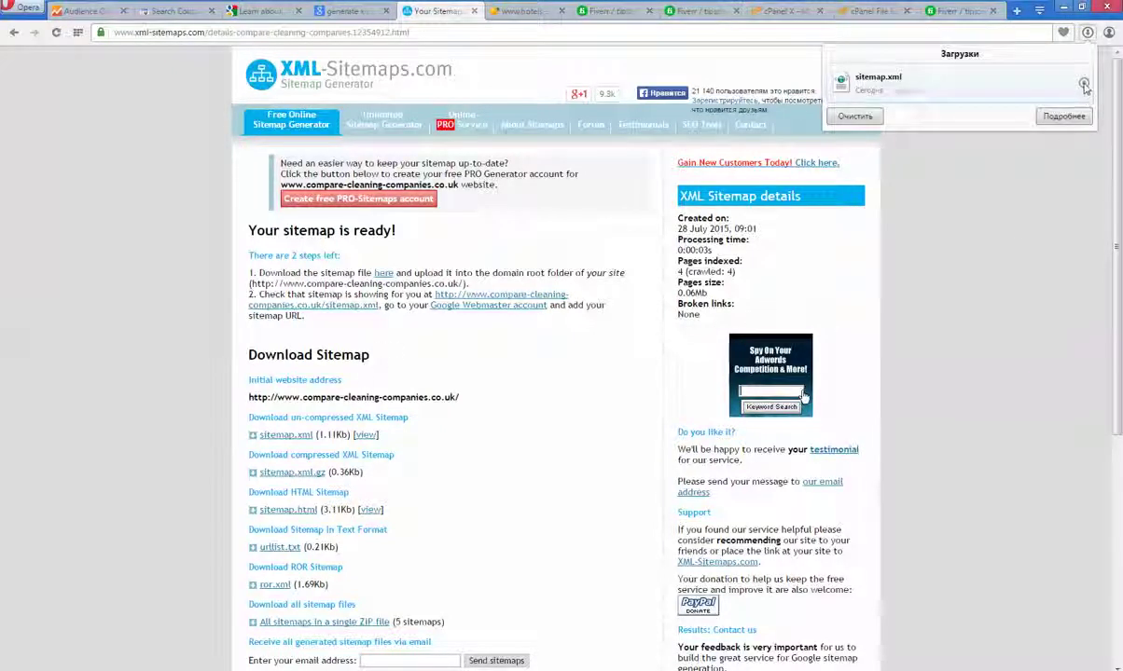
pyautogui.click(1083, 85)
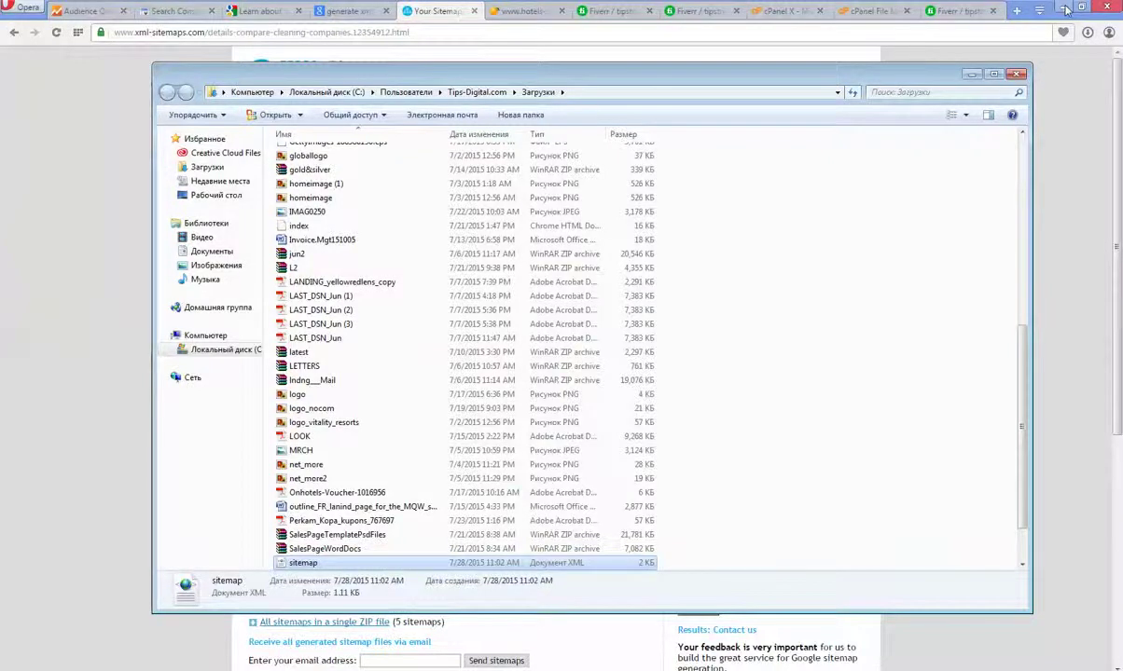
pyautogui.click(1066, 9)
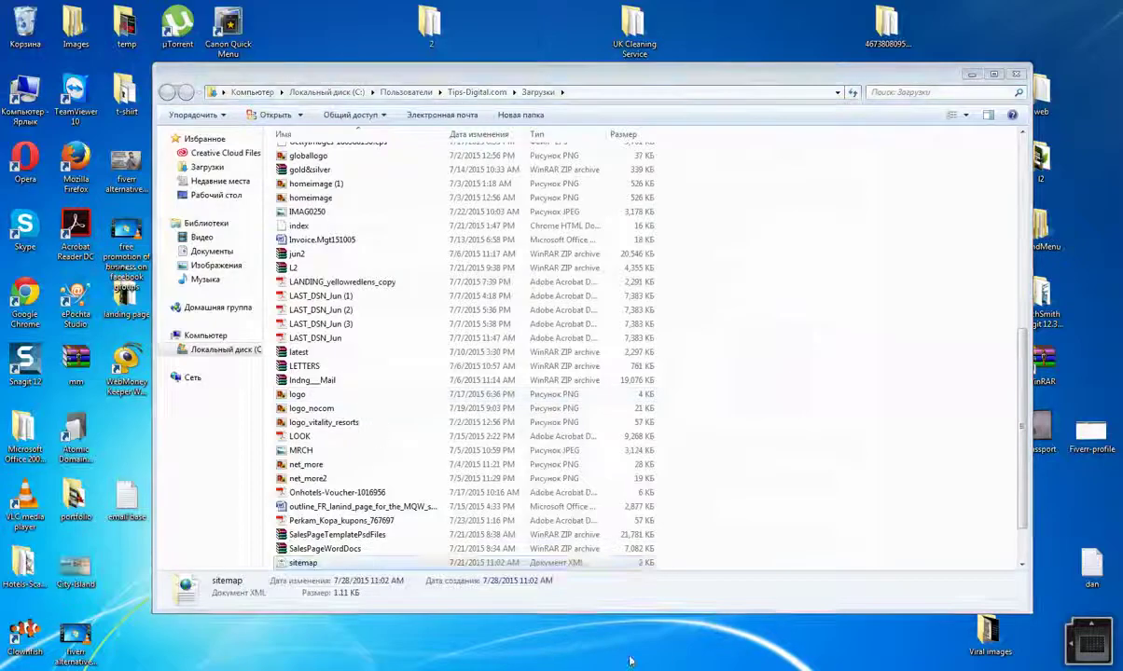
pyautogui.click(970, 73)
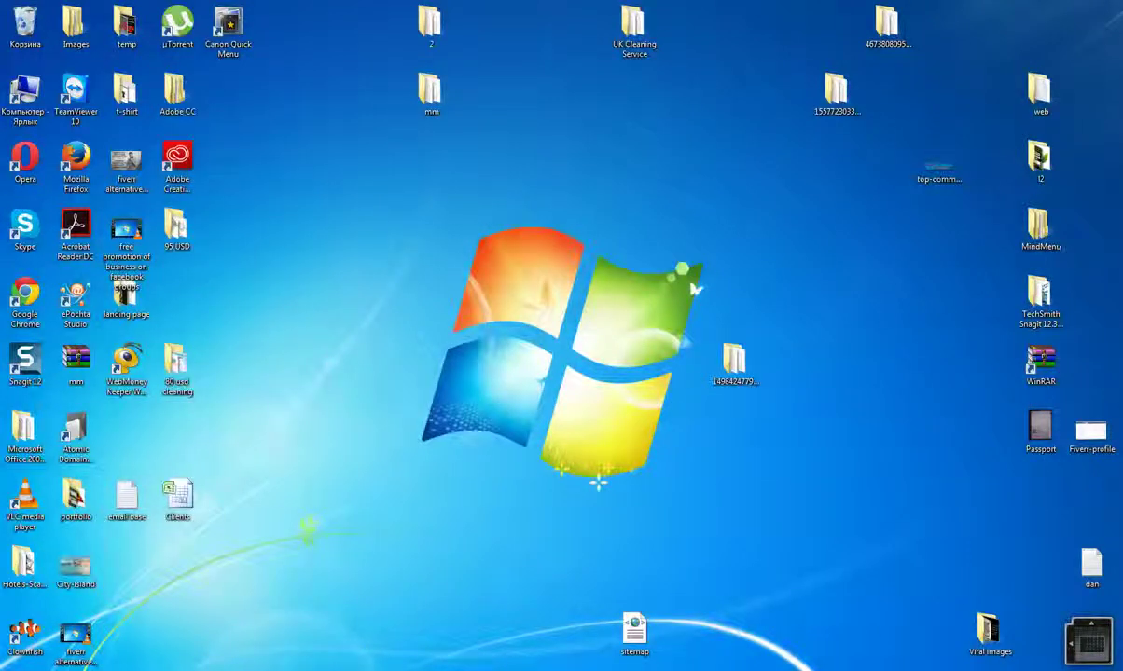
pyautogui.click(195, 666)
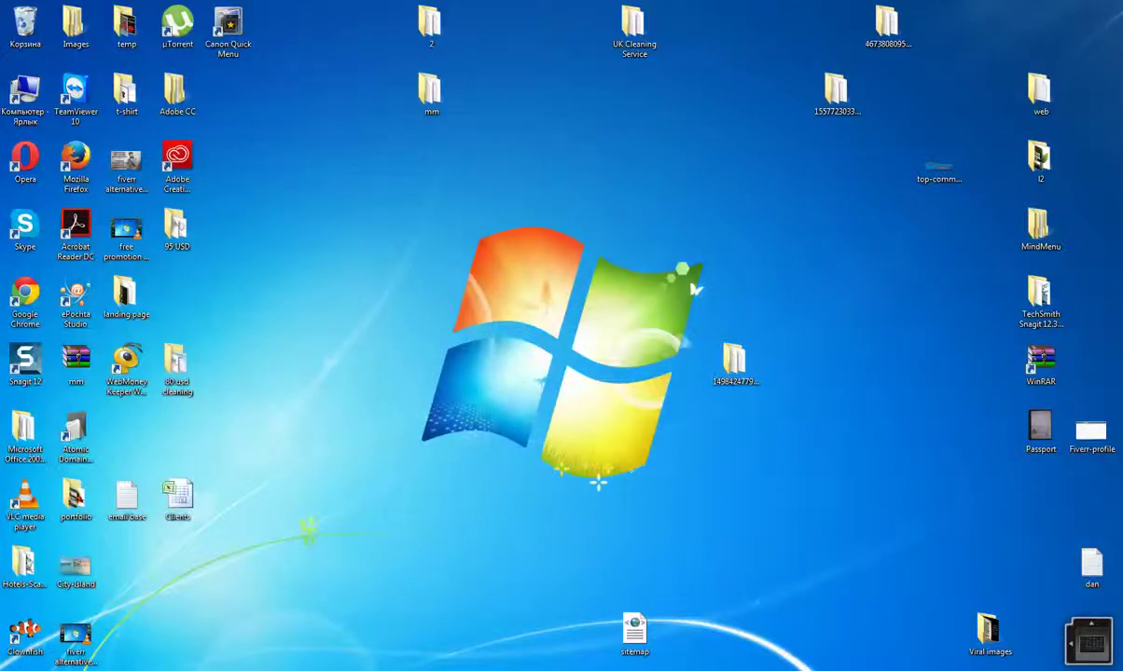
pyautogui.press('super')
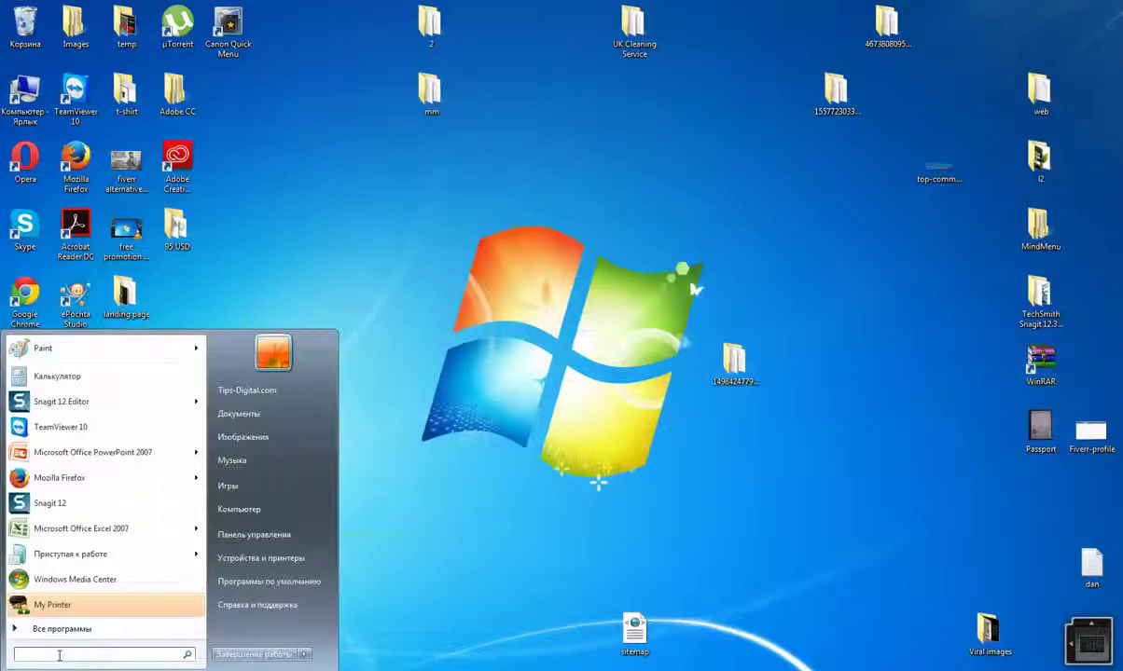
pyautogui.write('notepad')
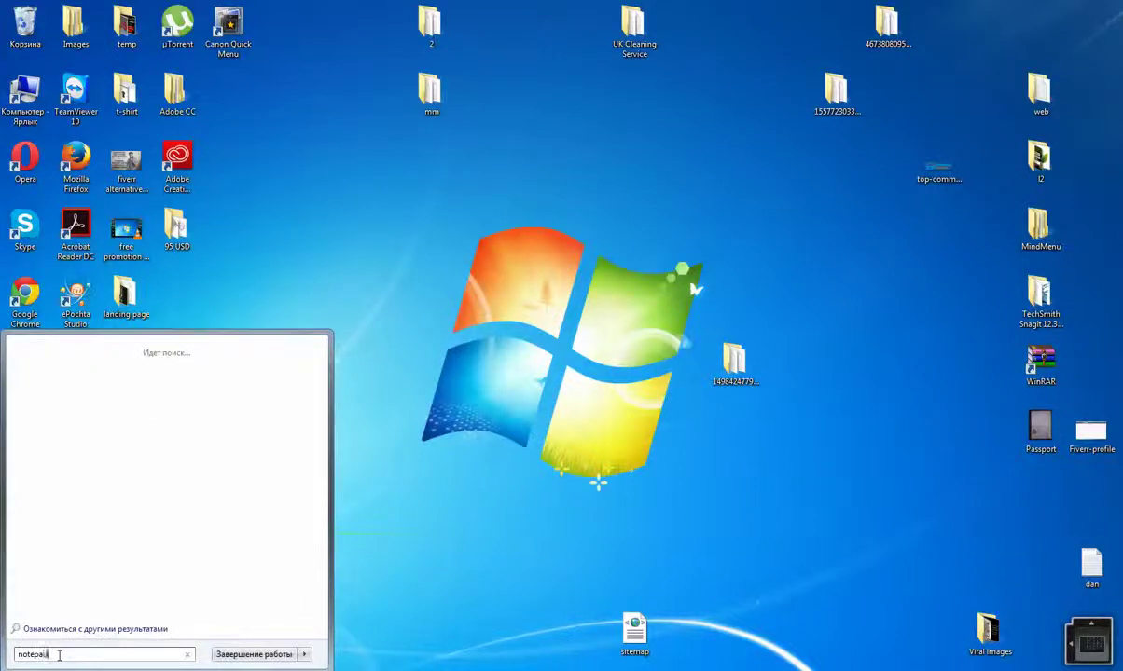
pyautogui.press('Return')
pyautogui.hotkey('ctrl', 'v')
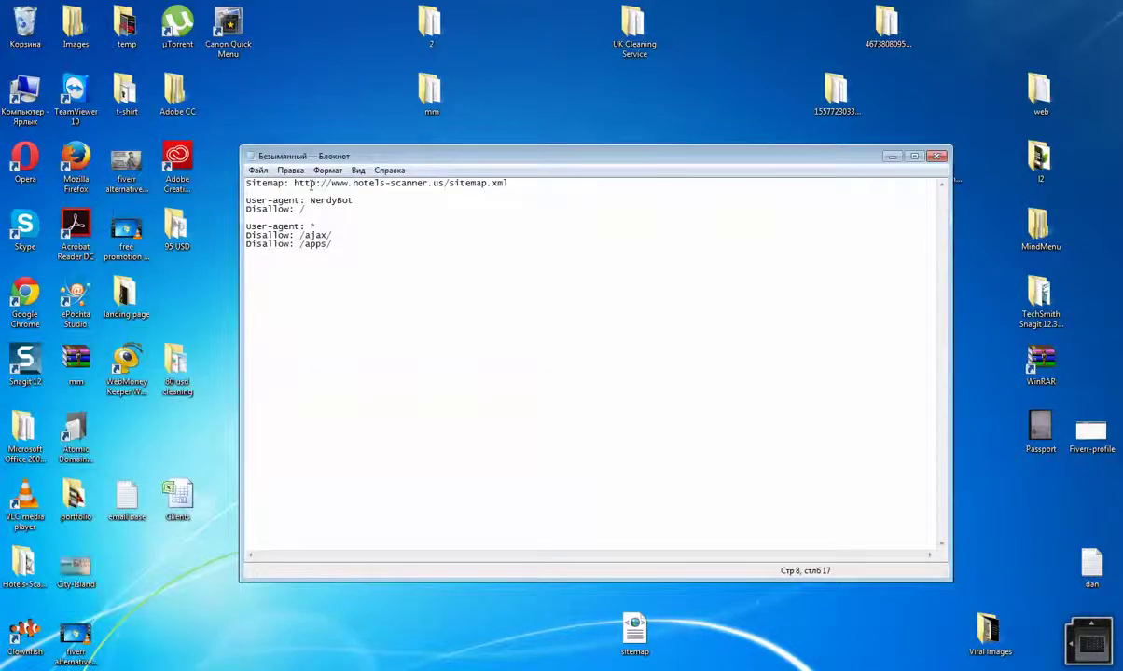
pyautogui.moveTo(310, 184); pyautogui.dragTo(514, 184)
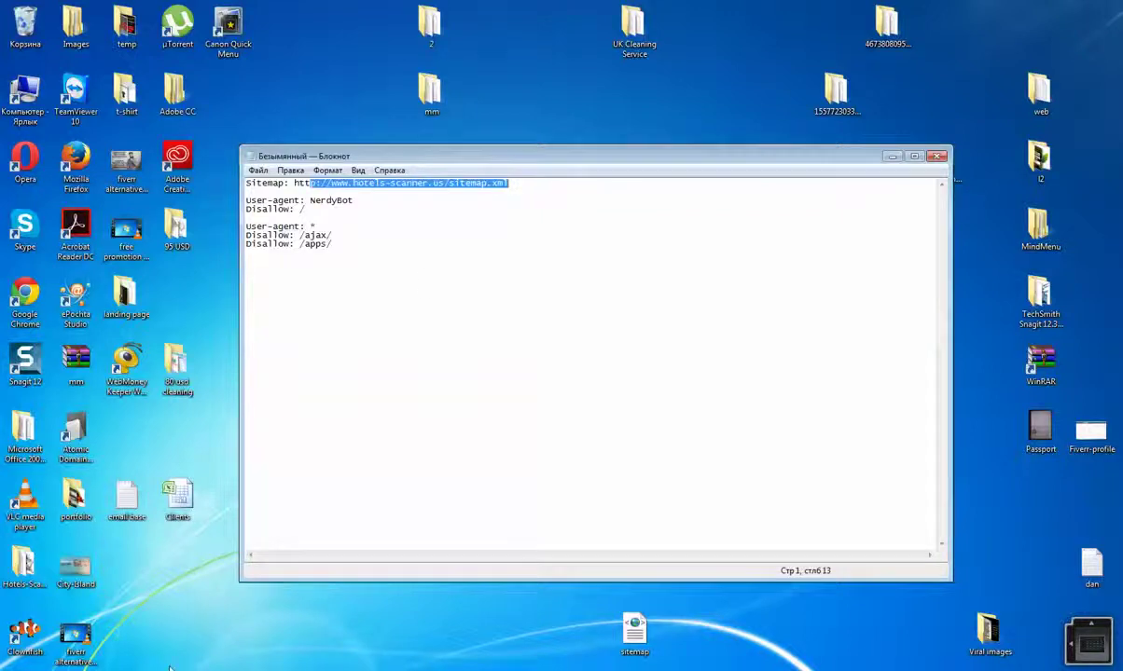
pyautogui.moveTo(194, 670)
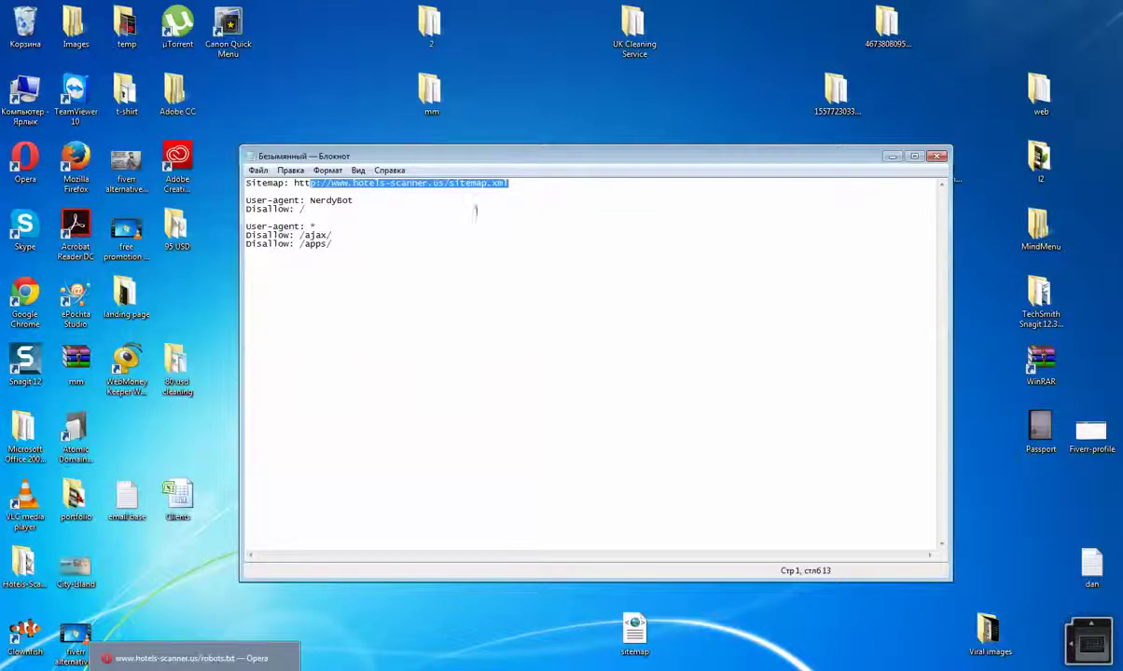
pyautogui.moveTo(390, 184); pyautogui.dragTo(528, 184)
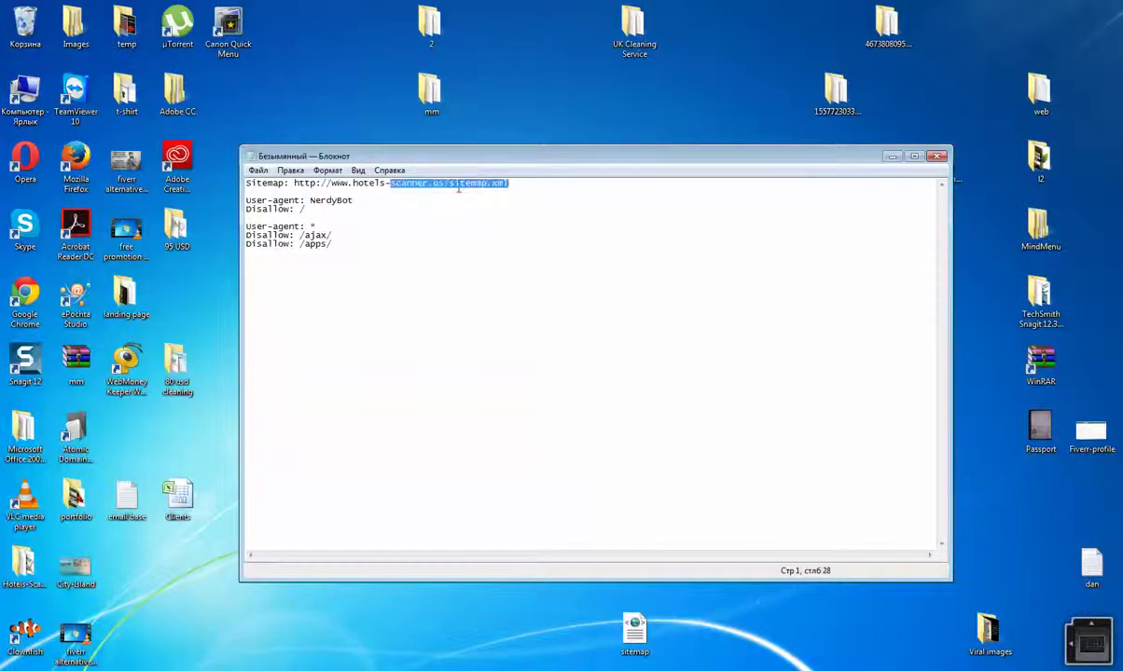
pyautogui.moveTo(402, 160); pyautogui.dragTo(463, 145)
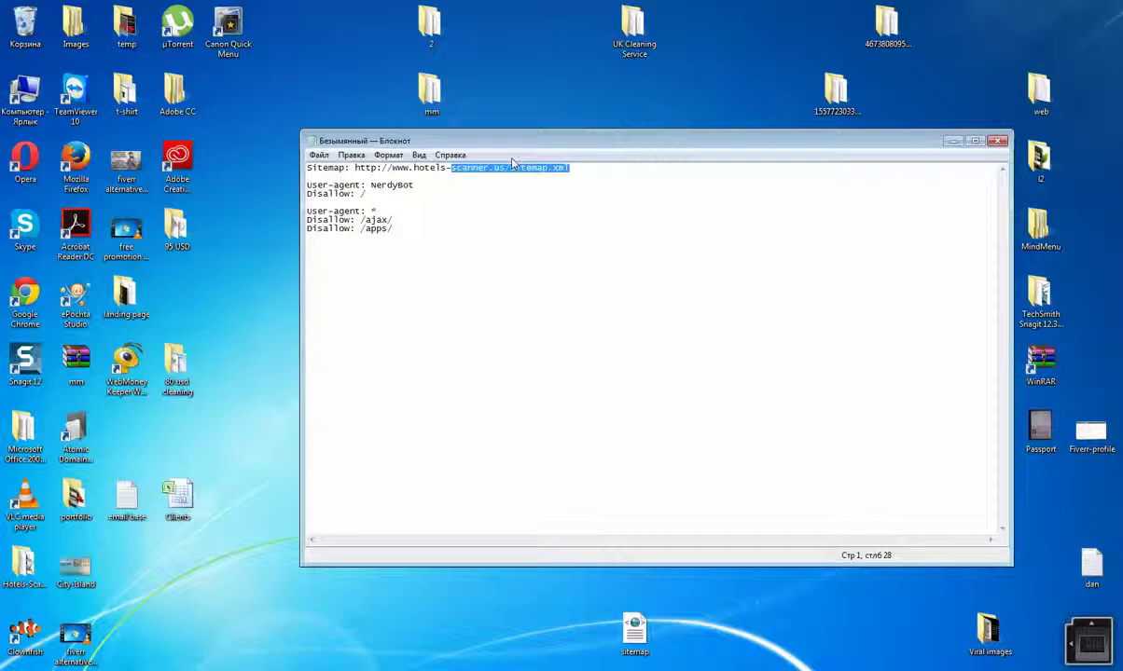
pyautogui.moveTo(195, 670)
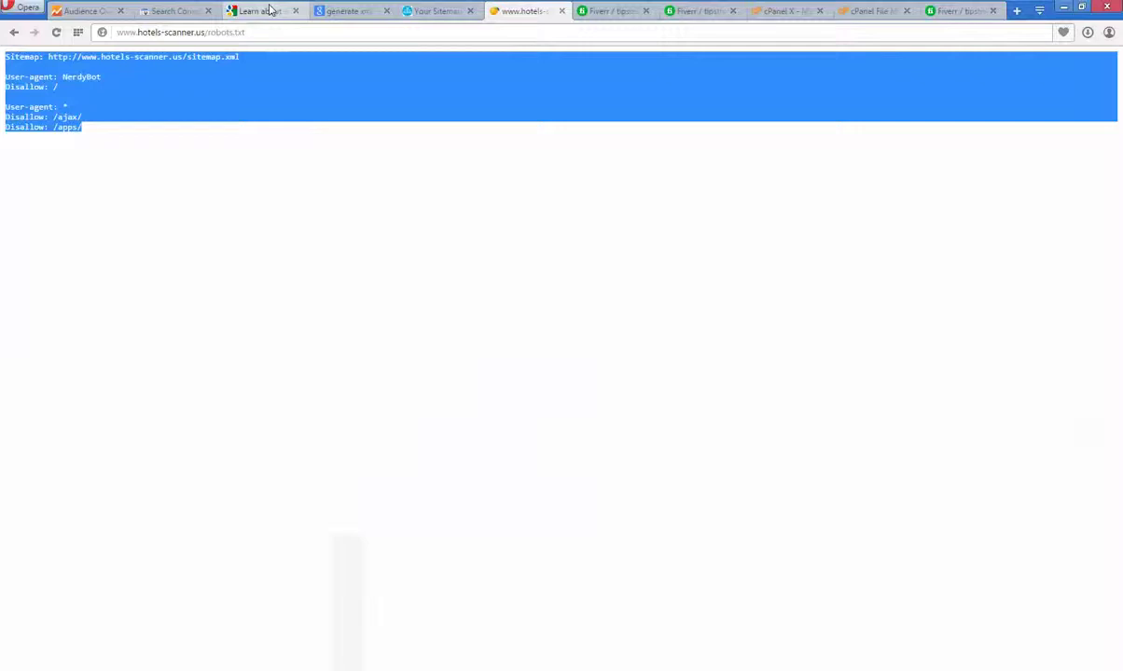
pyautogui.click(268, 10)
pyautogui.click(173, 10)
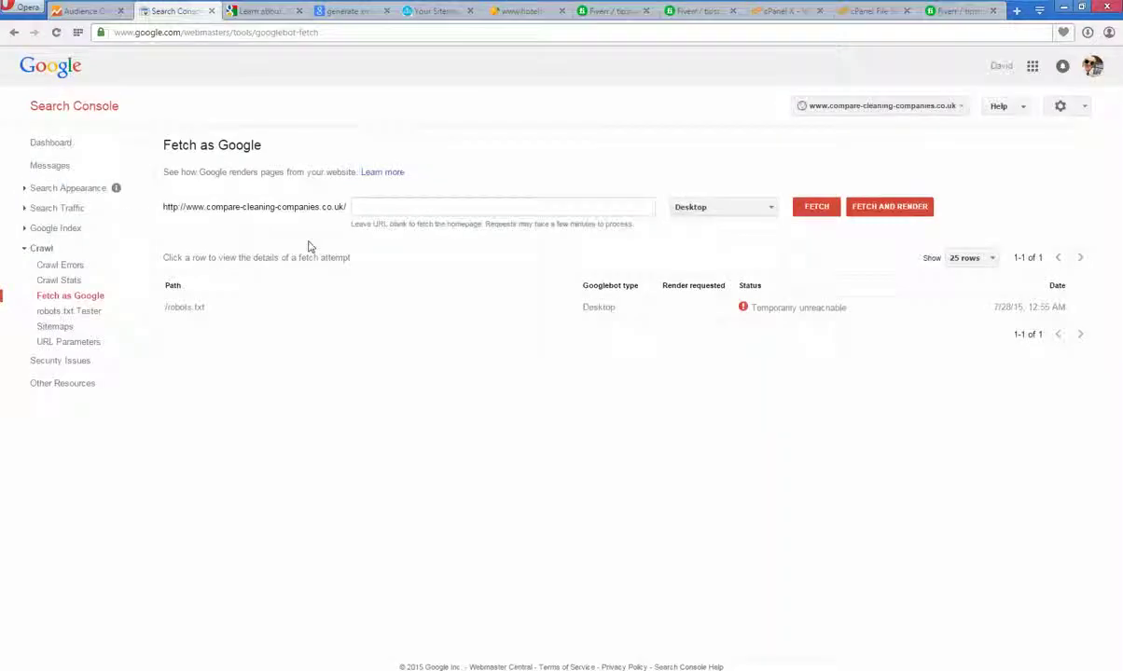
pyautogui.moveTo(163, 210); pyautogui.dragTo(339, 207)
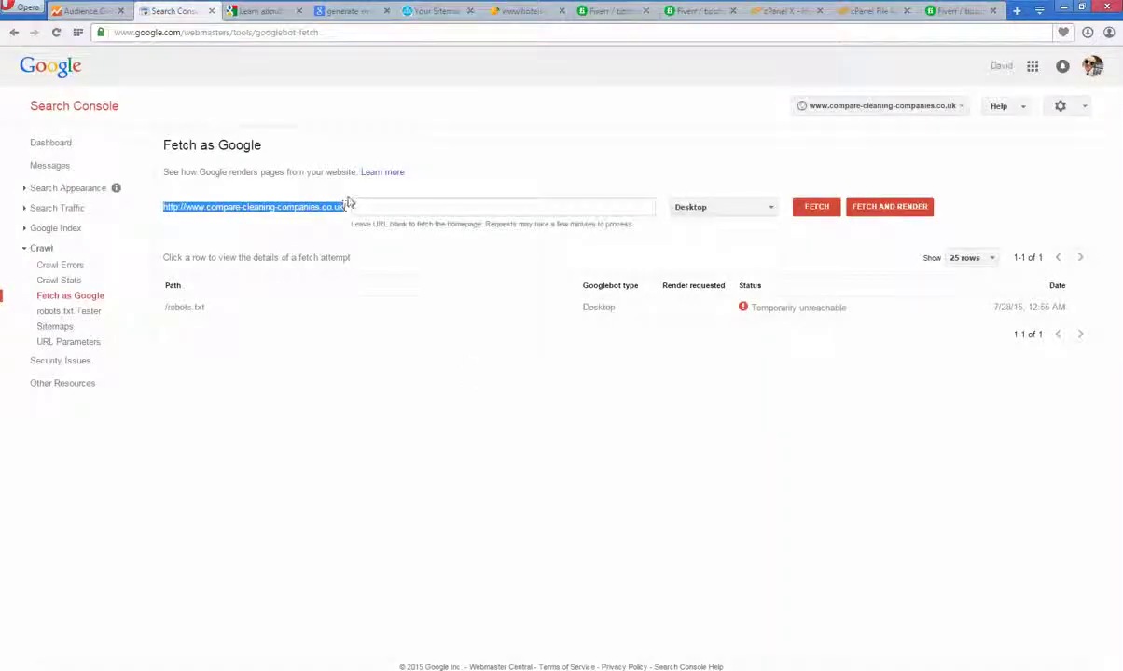
pyautogui.rightClick(332, 203)
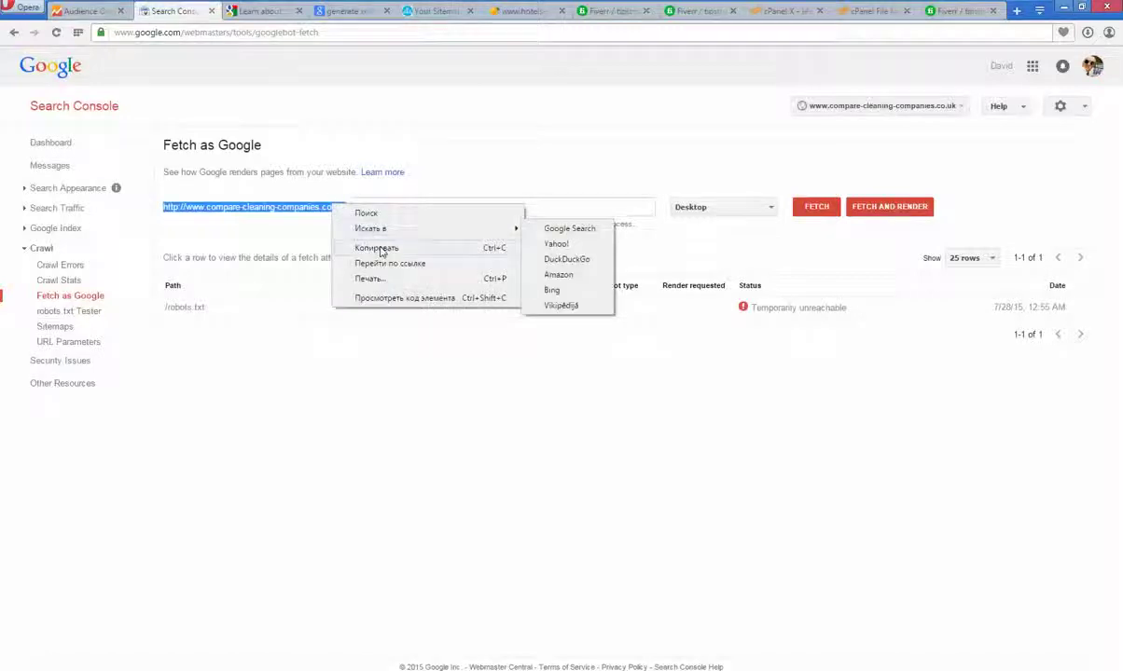
pyautogui.click(375, 248)
pyautogui.click(1063, 7)
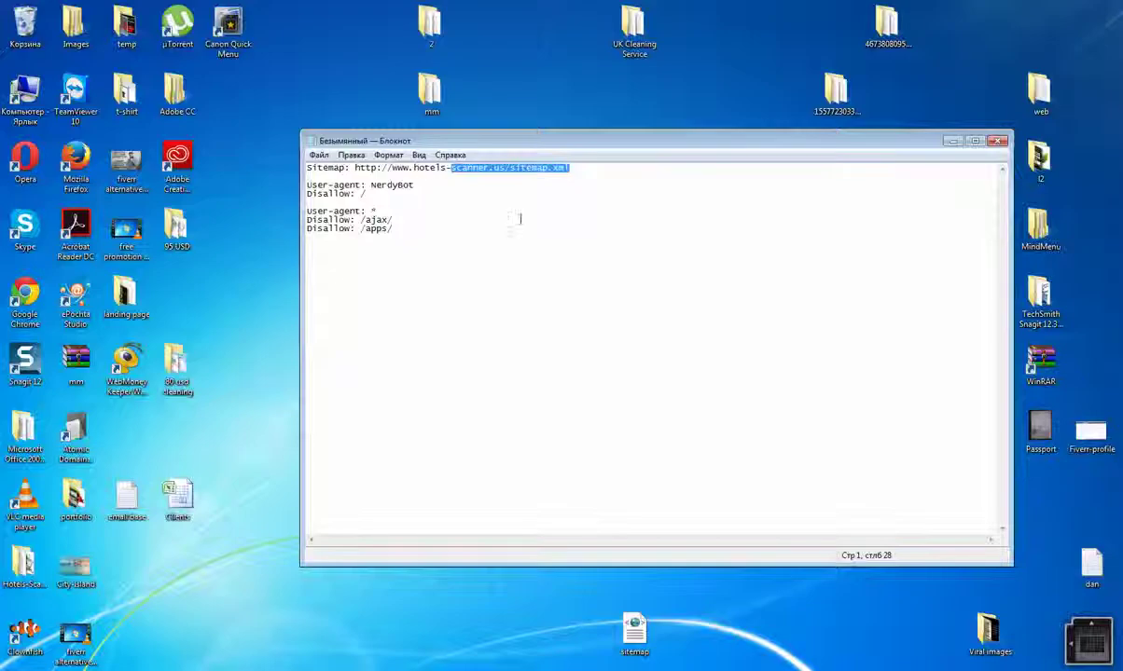
pyautogui.click(438, 155)
pyautogui.click(399, 230)
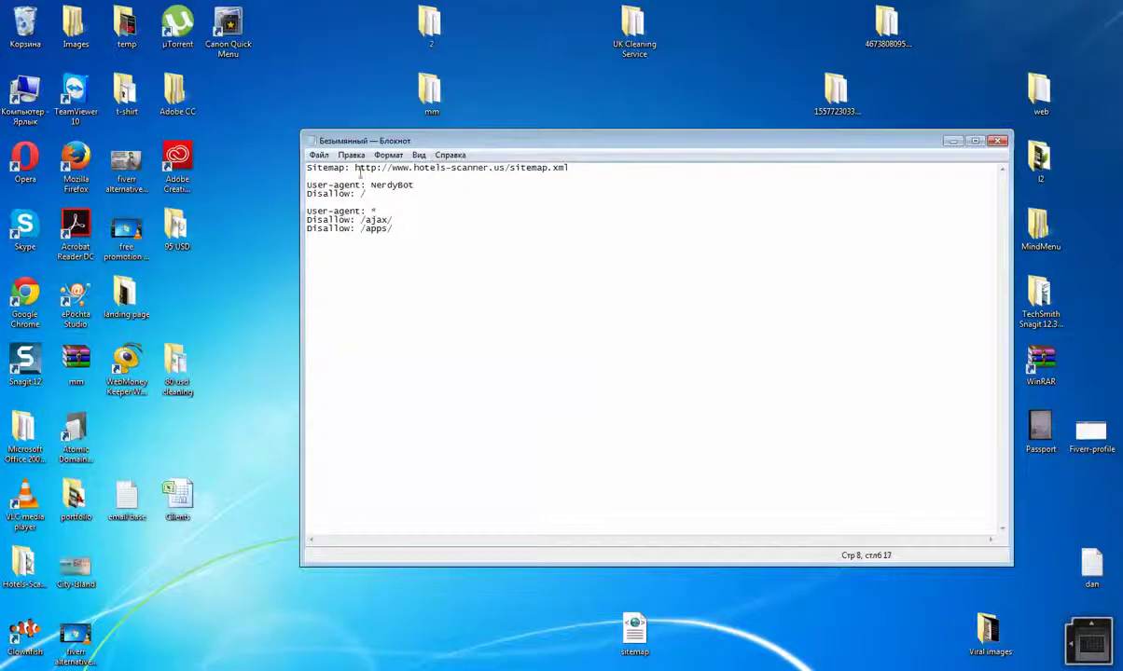
pyautogui.moveTo(354, 168); pyautogui.dragTo(504, 168)
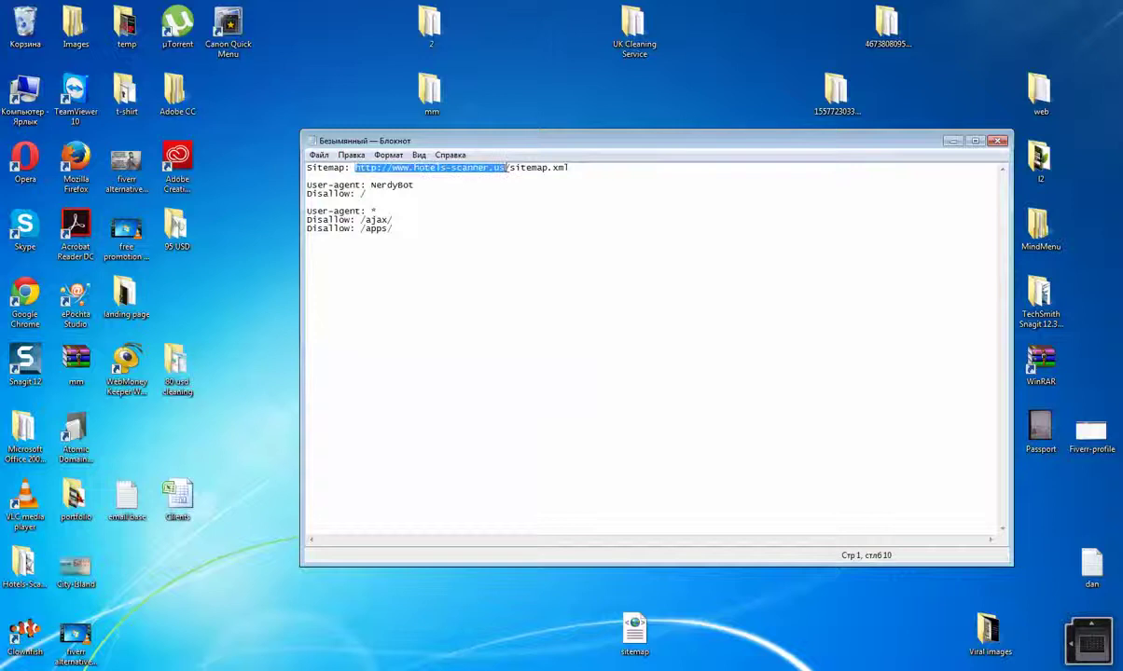
pyautogui.hotkey('ctrl', 'v')
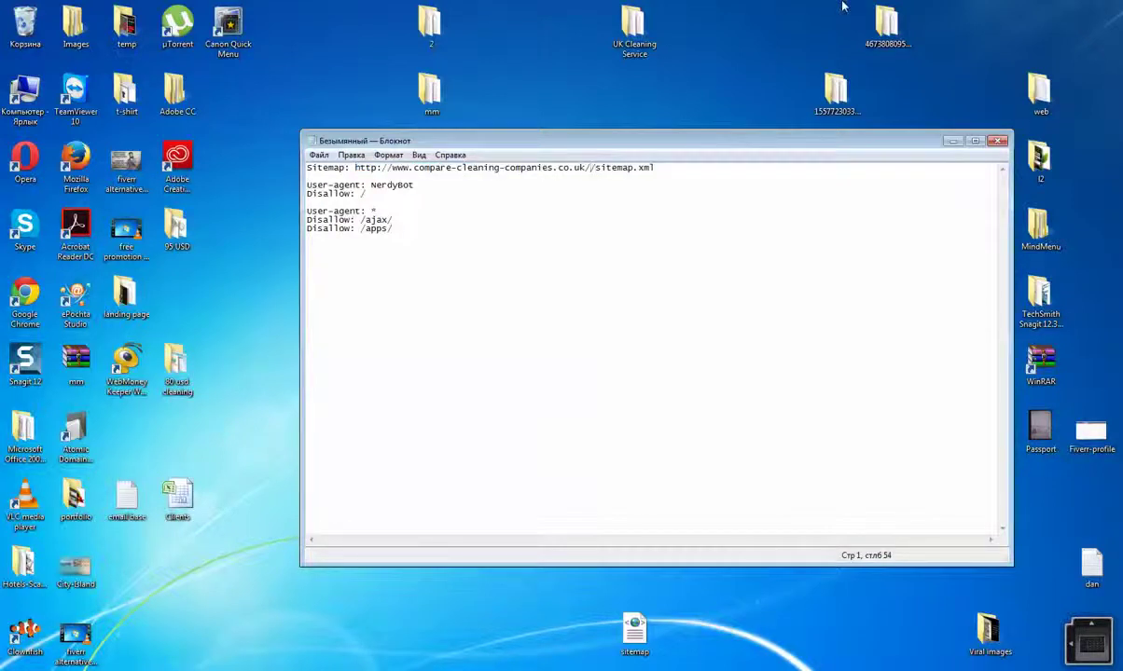
pyautogui.press('Delete')
# Step: Save the text file to the desktop as robots.txt, close Notepad, and place the file beside the sitemap file
pyautogui.click(317, 155)
pyautogui.click(361, 215)
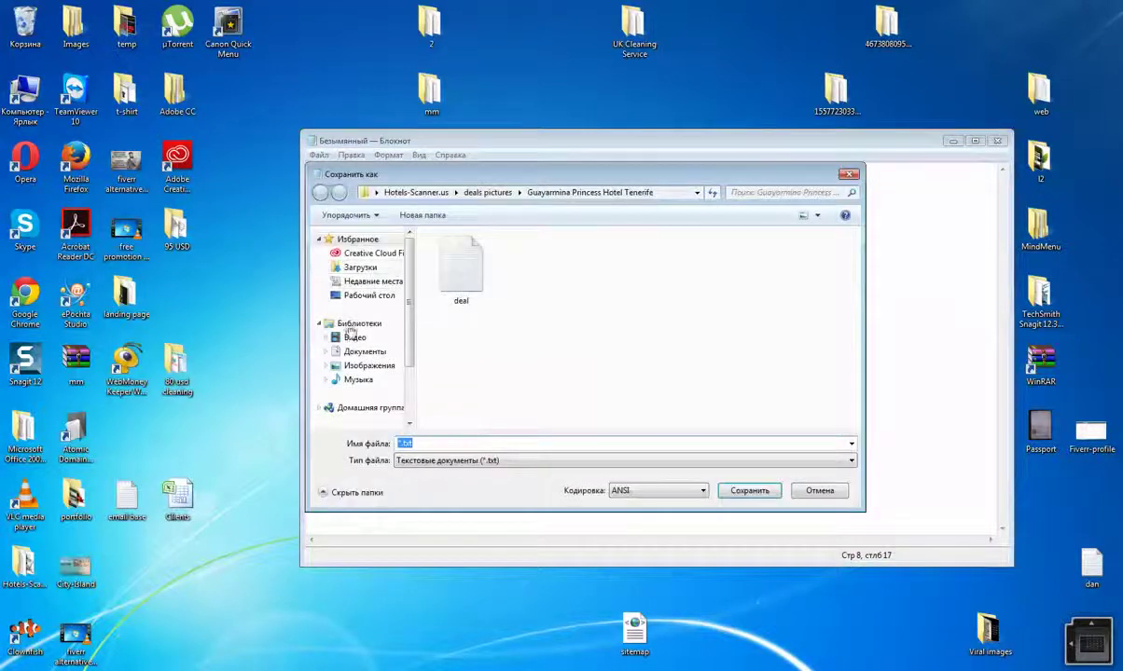
pyautogui.click(368, 294)
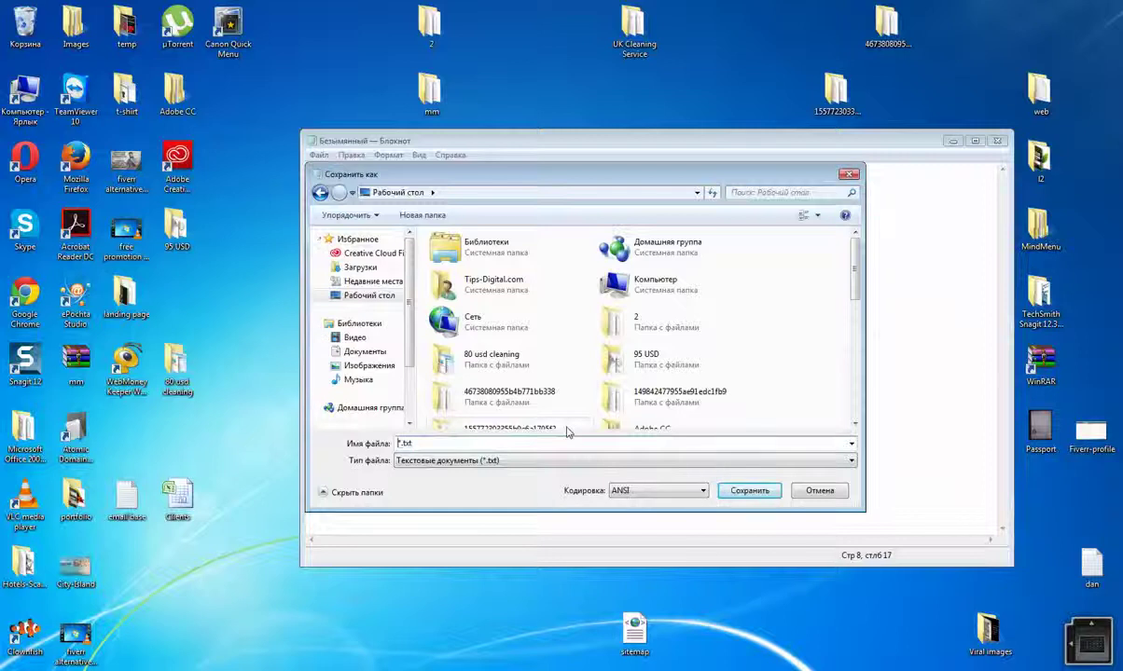
pyautogui.write('robots')
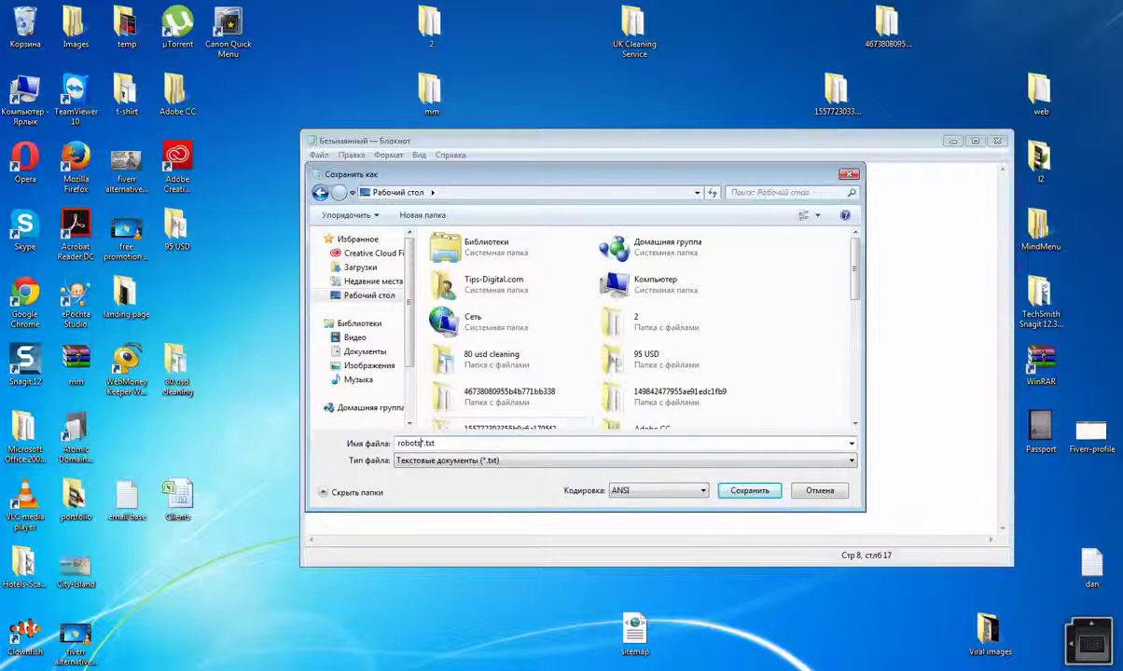
pyautogui.click(741, 487)
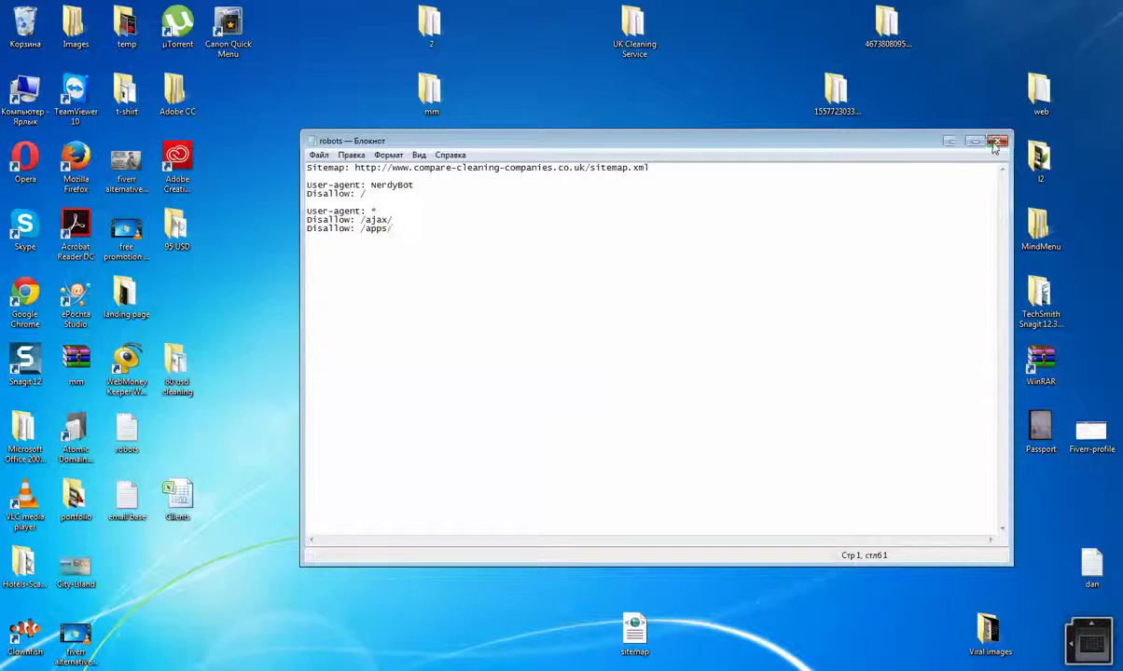
pyautogui.click(996, 141)
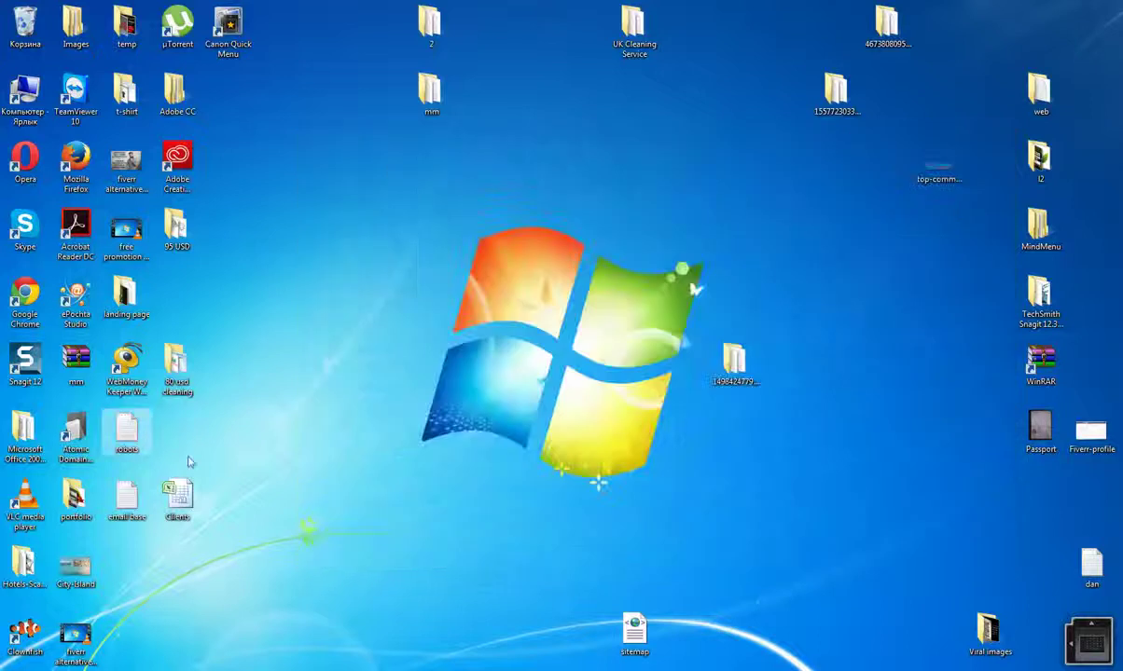
pyautogui.moveTo(126, 431); pyautogui.dragTo(583, 632)
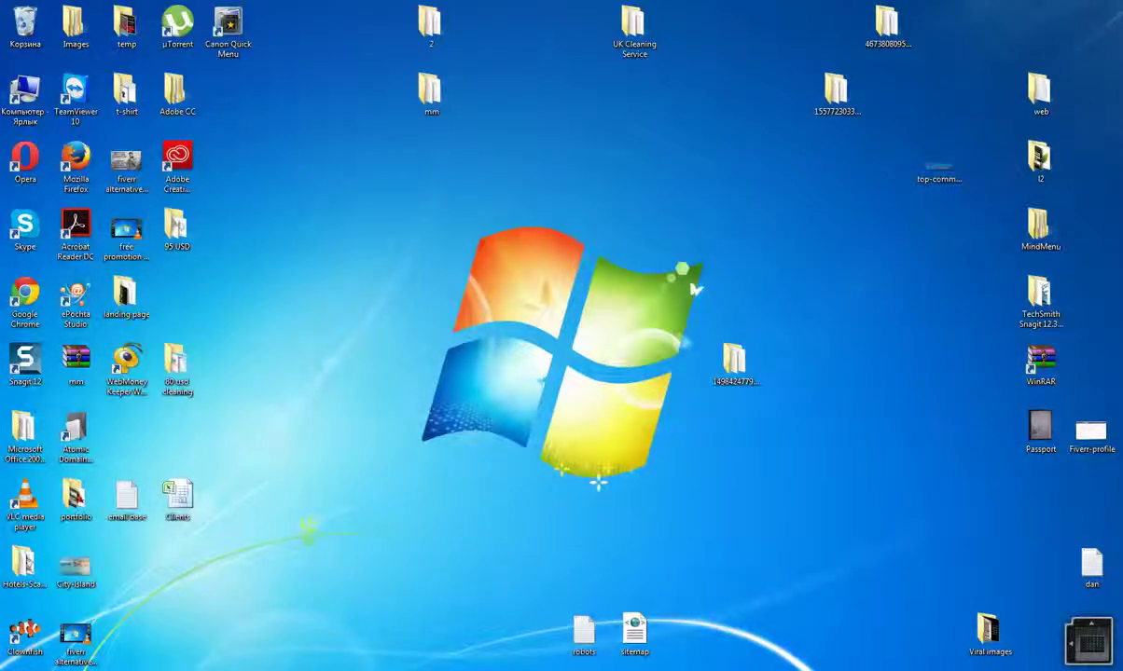
# Step: Switch to the cPanel File Manager in Opera and open the file upload page for the public_html/compare-cleaning-companies.co.uk folder
pyautogui.moveTo(193, 670)
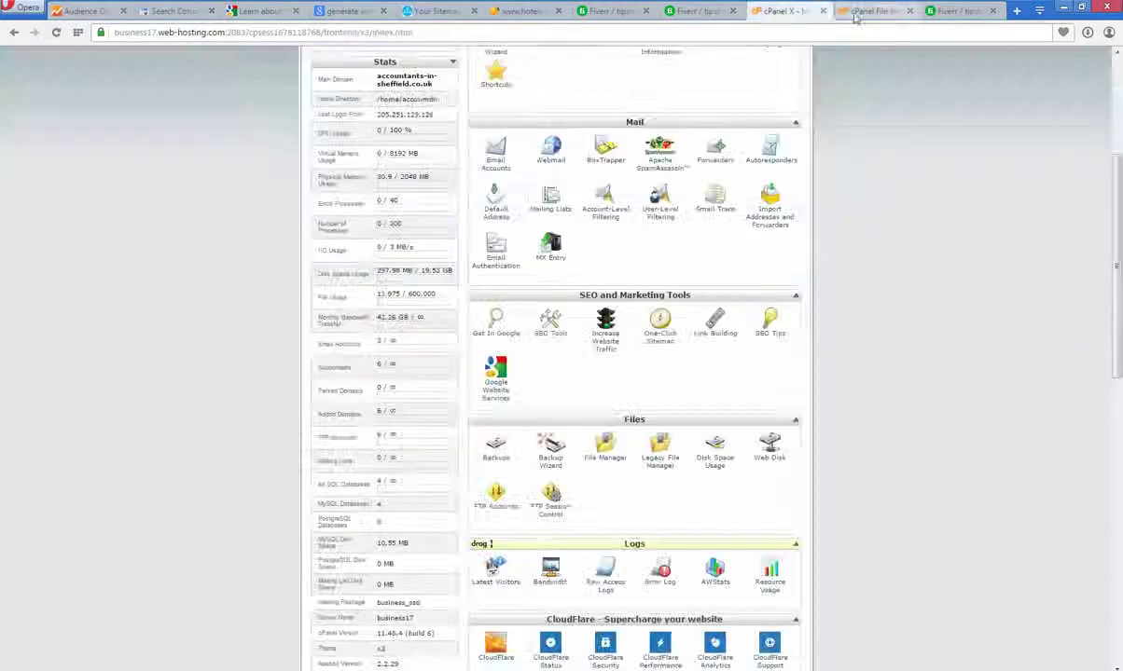
pyautogui.click(857, 11)
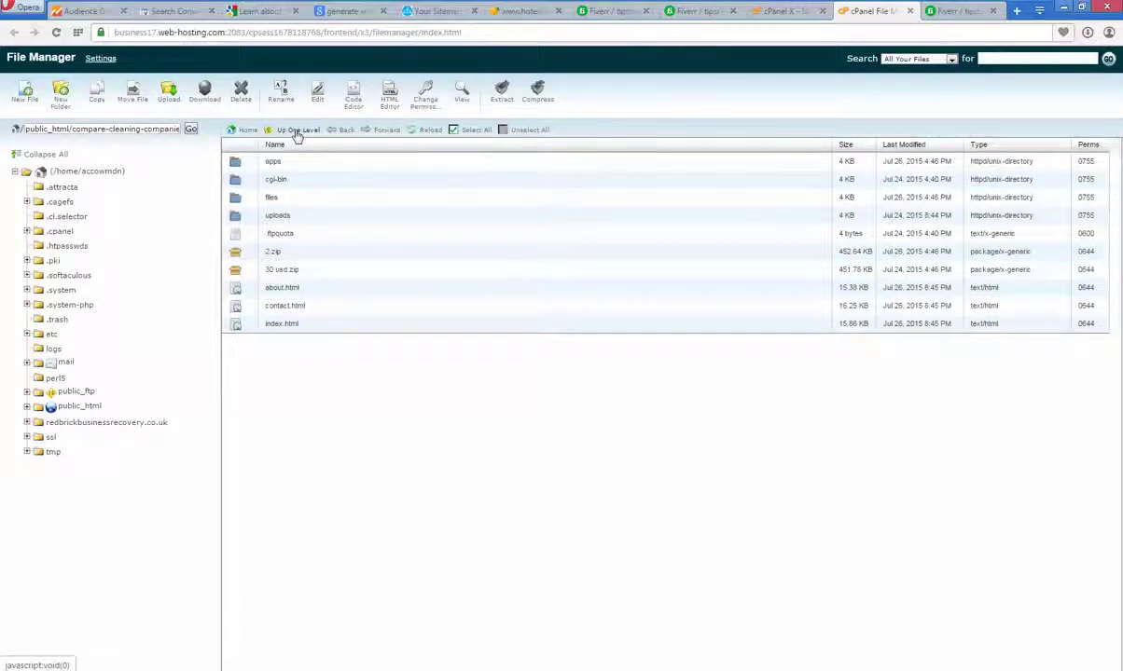
pyautogui.click(166, 93)
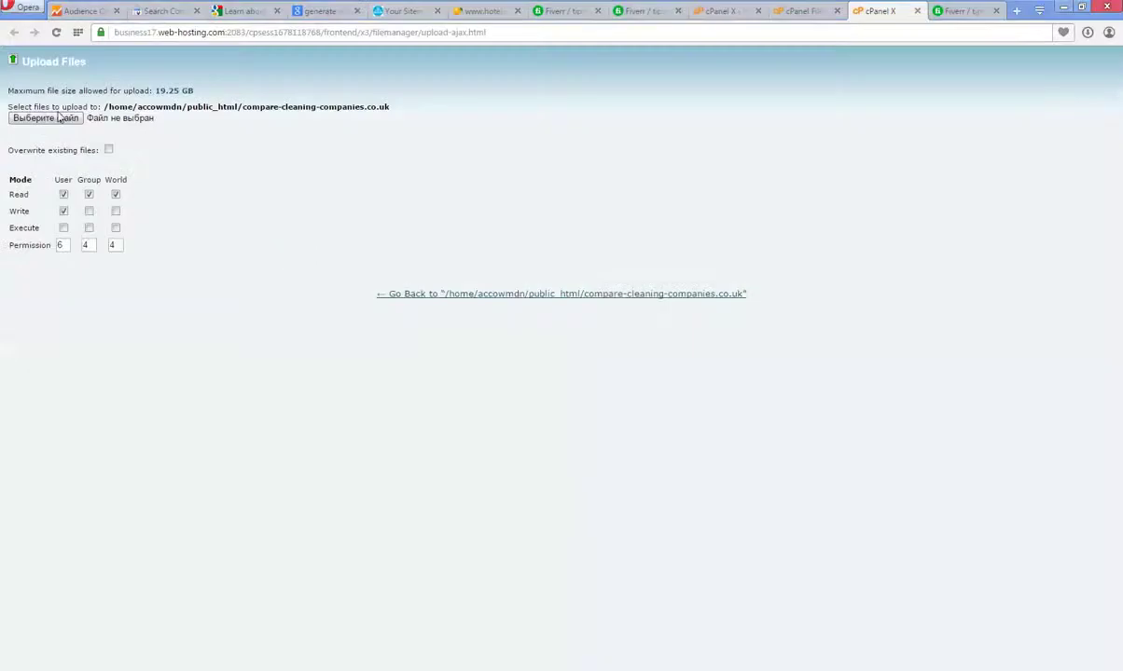
# Step: Upload the sitemap XML file from the desktop to the compare-cleaning-companies.co.uk folder
pyautogui.click(59, 117)
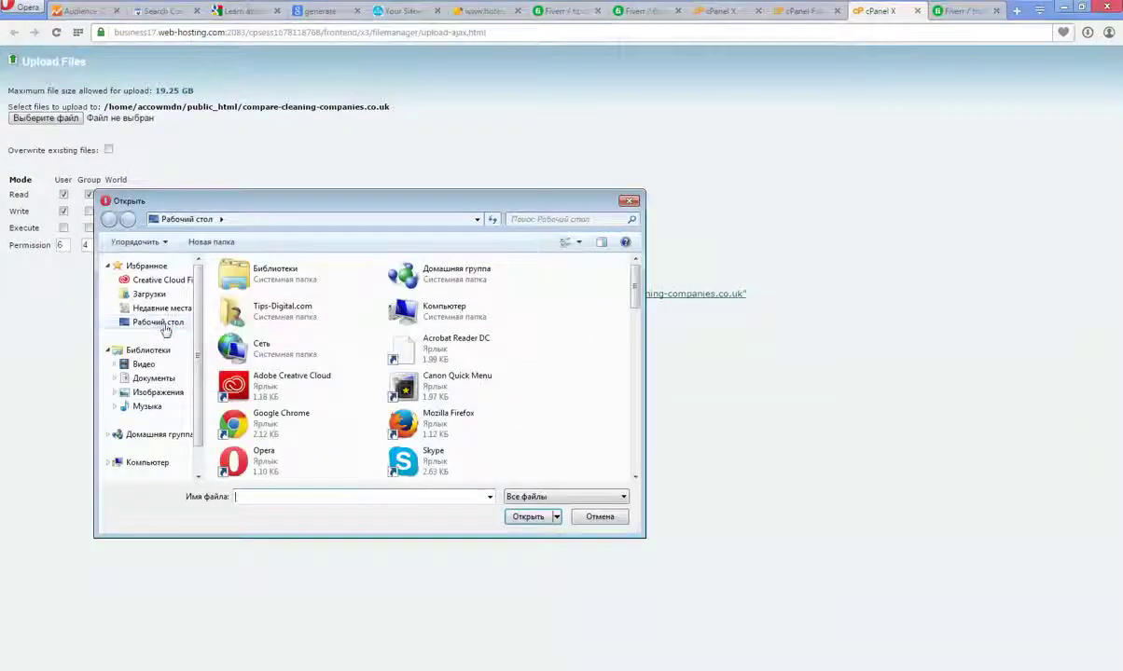
pyautogui.click(164, 324)
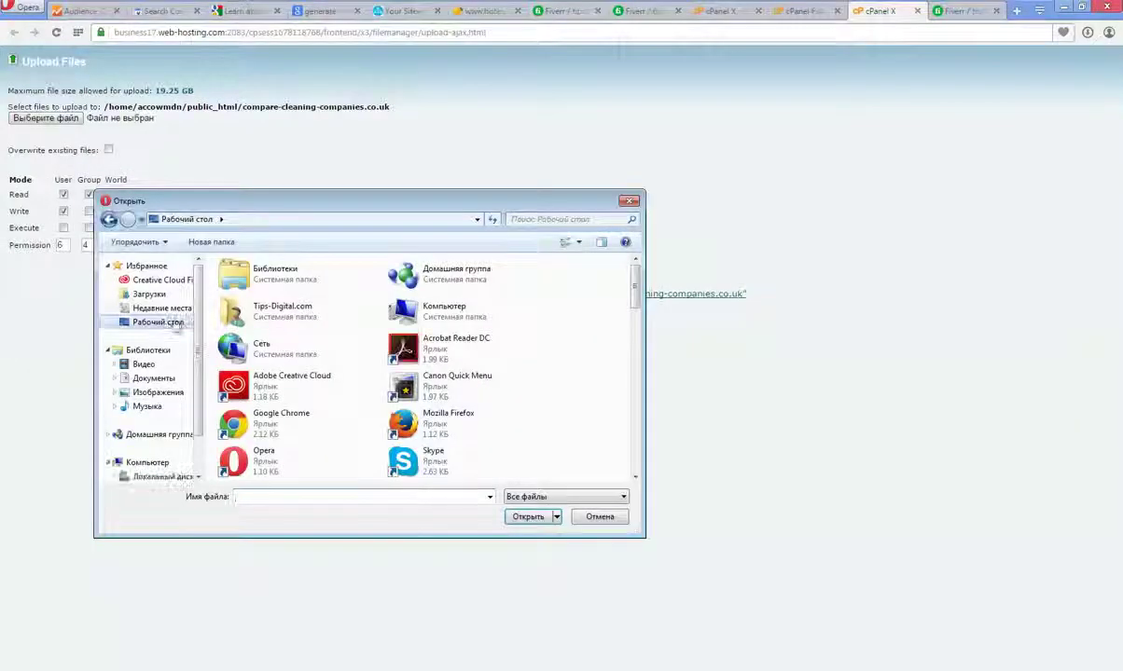
pyautogui.click(467, 352)
pyautogui.press('r')
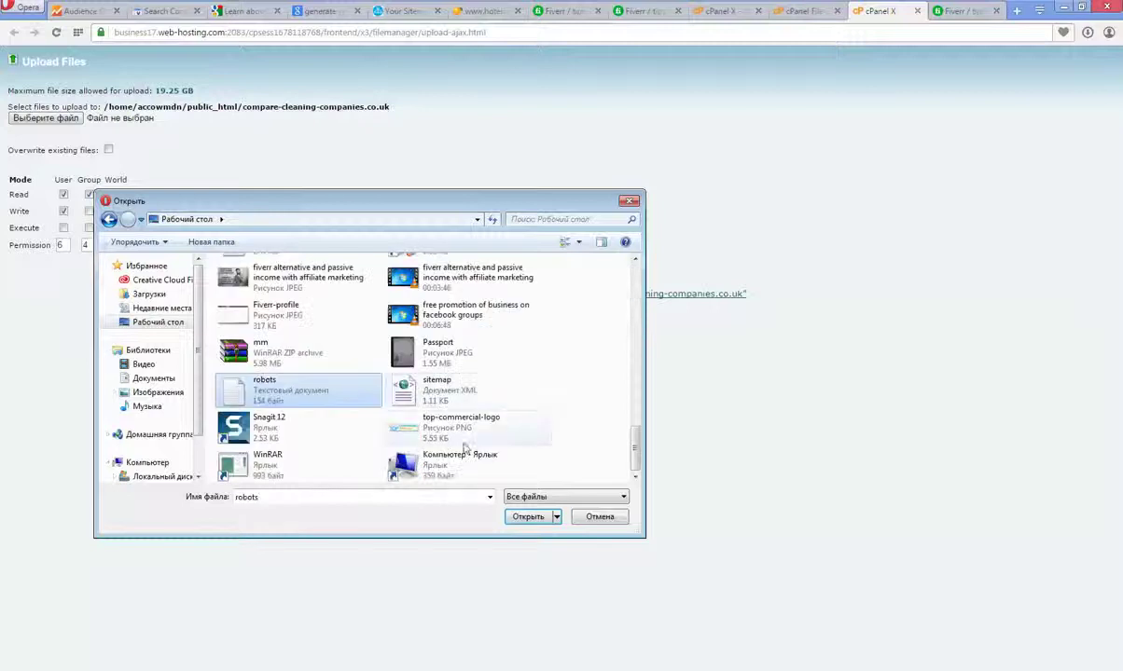
pyautogui.click(466, 403)
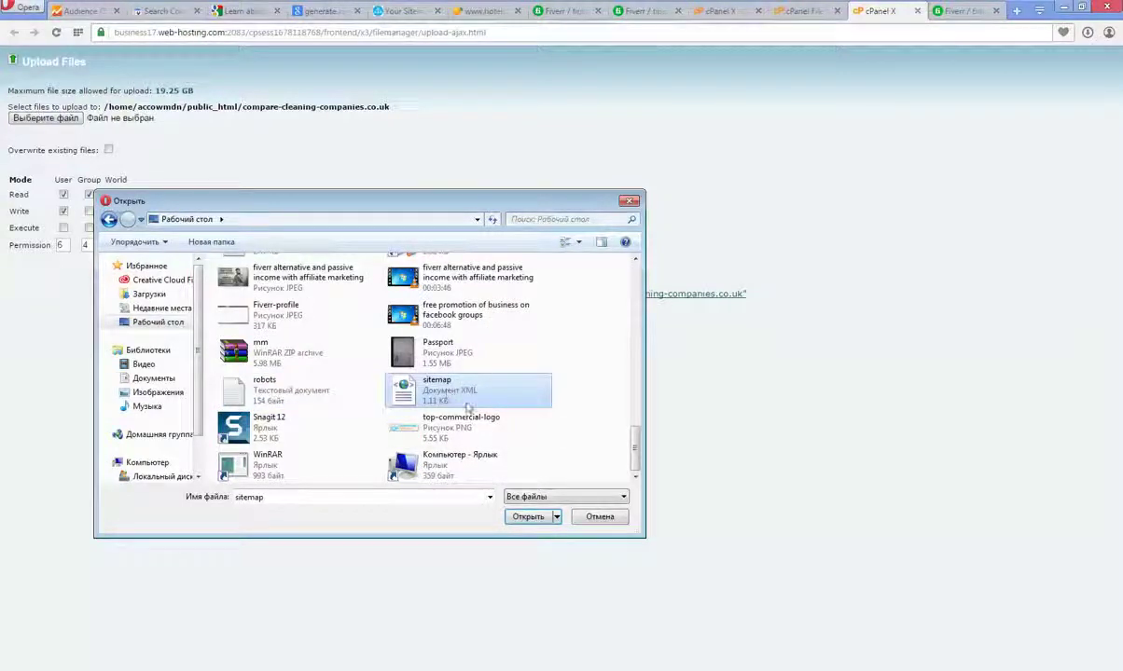
pyautogui.click(528, 517)
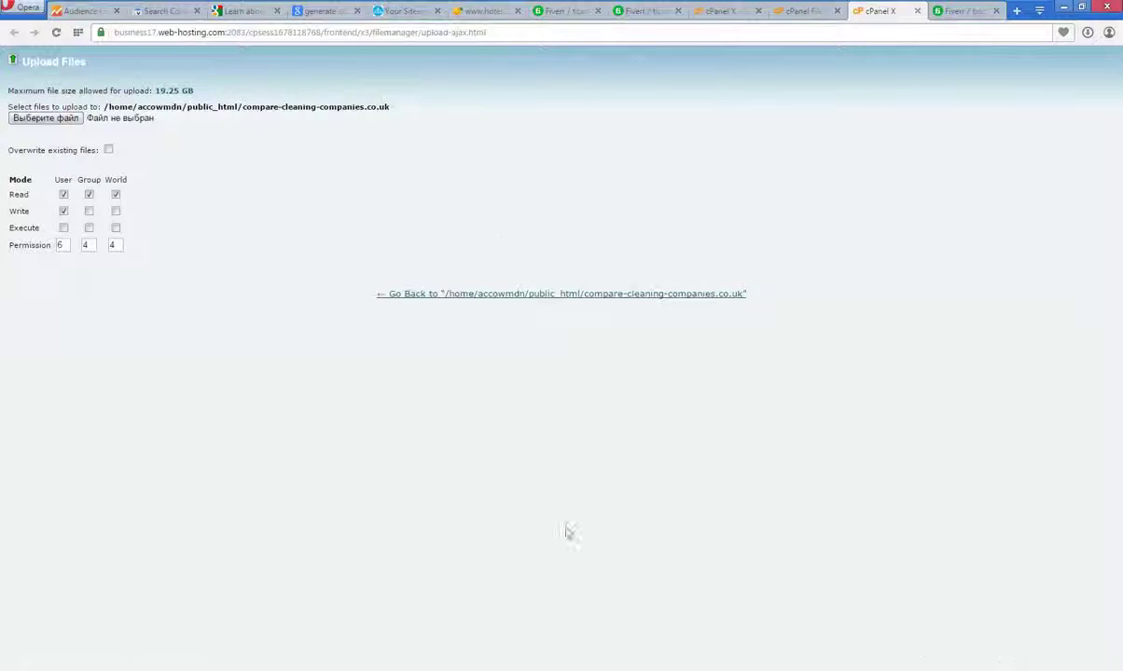
# Step: Upload the robots text file from the desktop to the same site folder, return to the folder listing, and minimize the browser
pyautogui.click(59, 122)
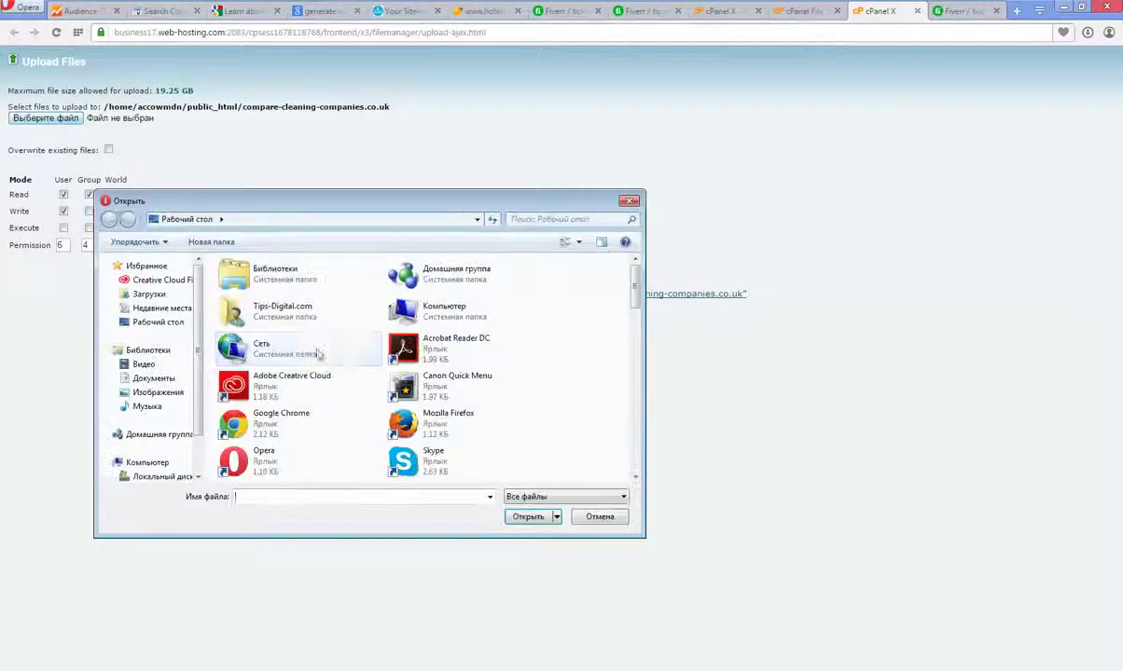
pyautogui.scroll(-10, 309, 351)
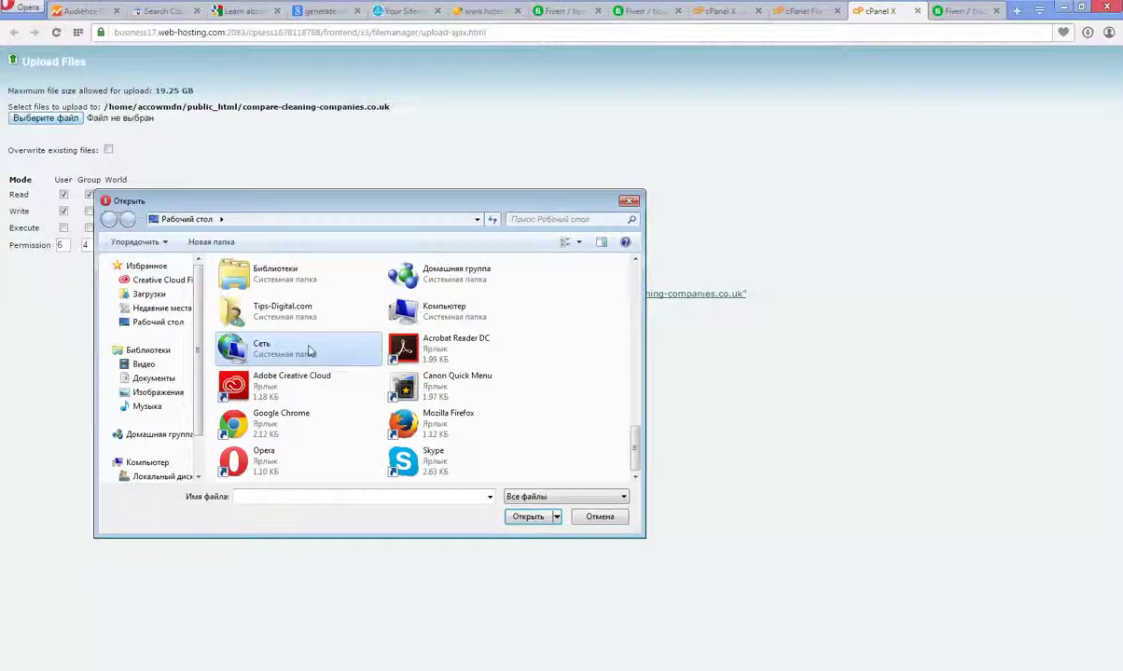
pyautogui.click(304, 386)
pyautogui.click(529, 517)
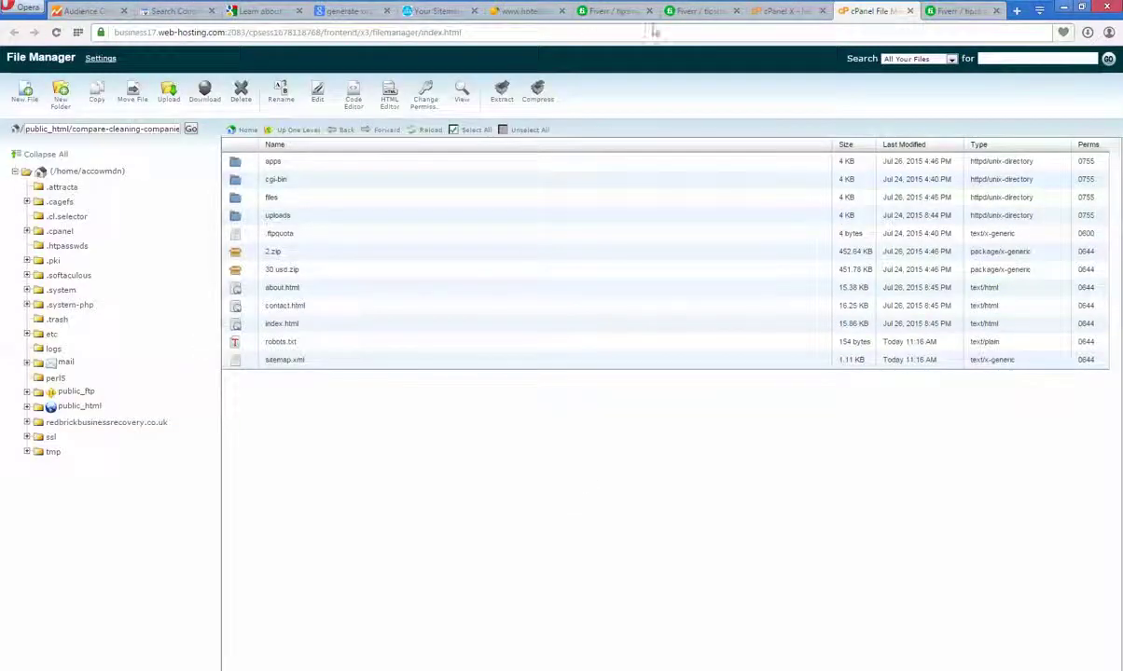
pyautogui.click(1064, 9)
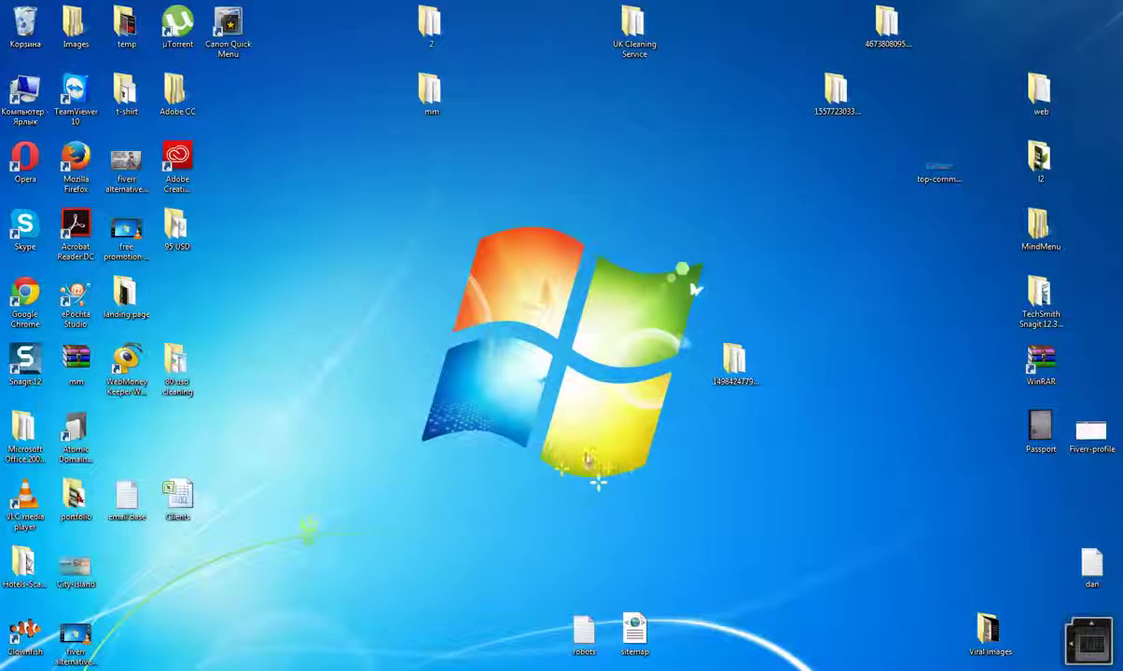